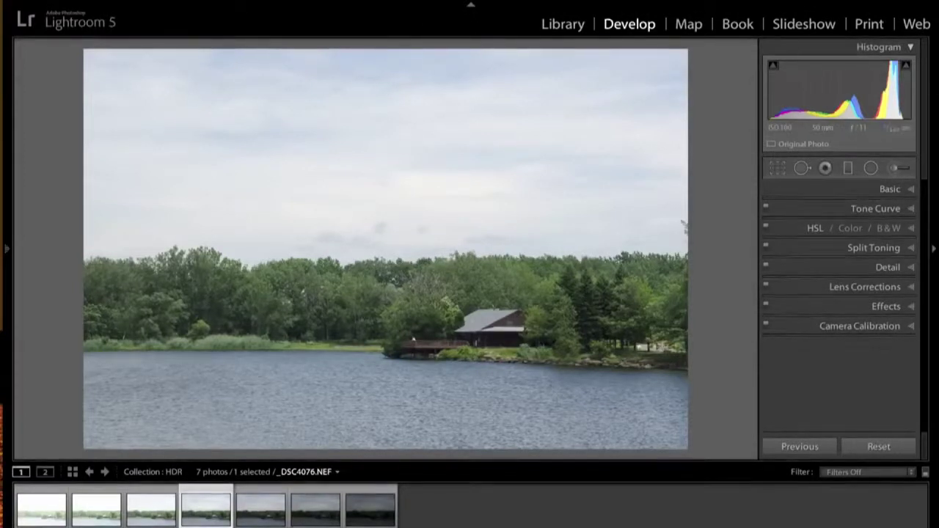
- Compare the bracketed exposures _DSC4074.NEF through _DSC4077.NEF with the shutter speed, aperture and ISO overlay shown
left_click(44, 505)
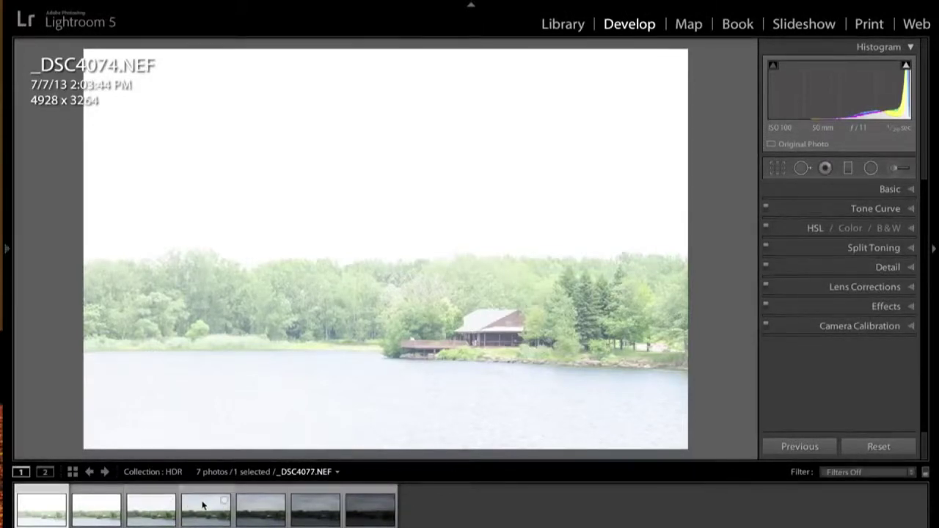
left_click(201, 505)
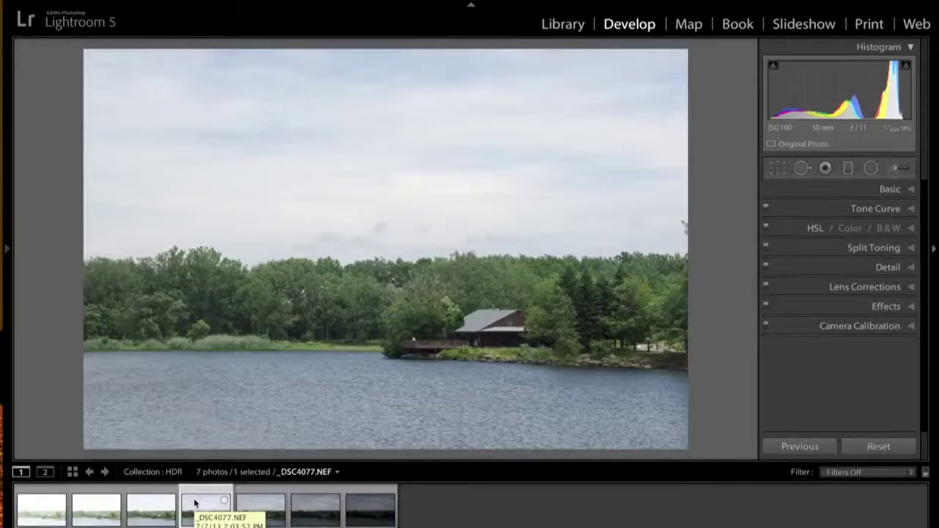
left_click(195, 503)
key("i")
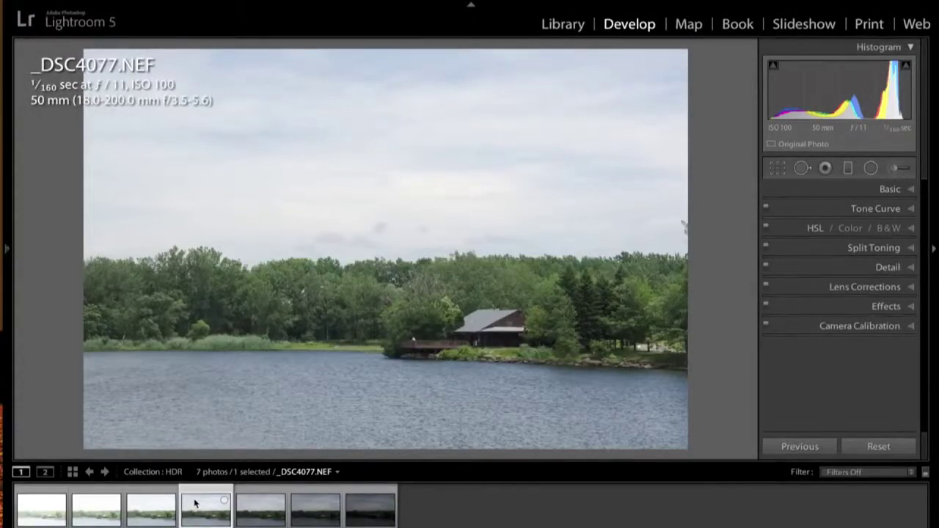
left_click(156, 503)
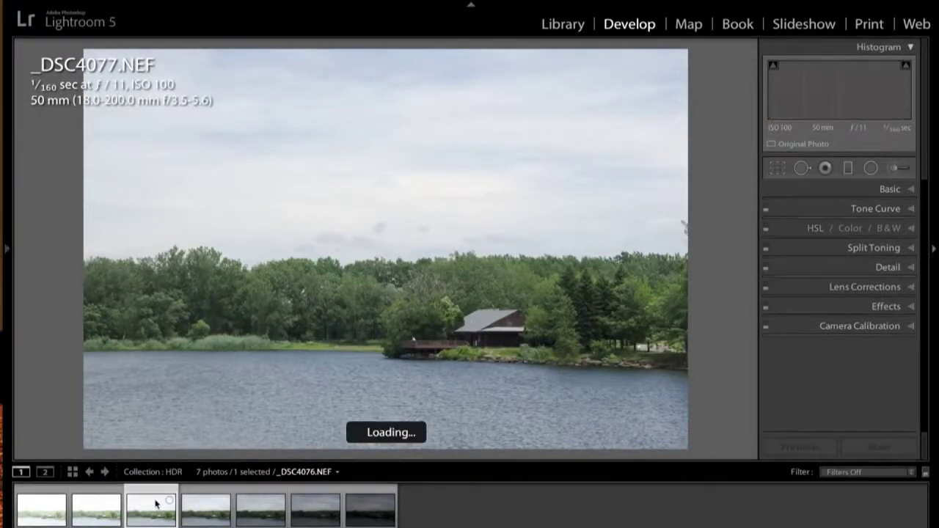
left_click(96, 508)
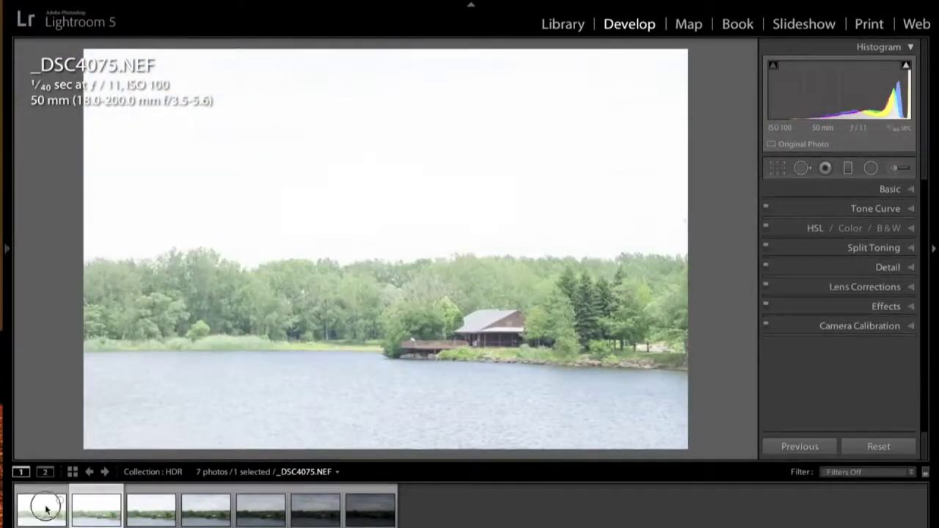
left_click(46, 507)
left_click(200, 510)
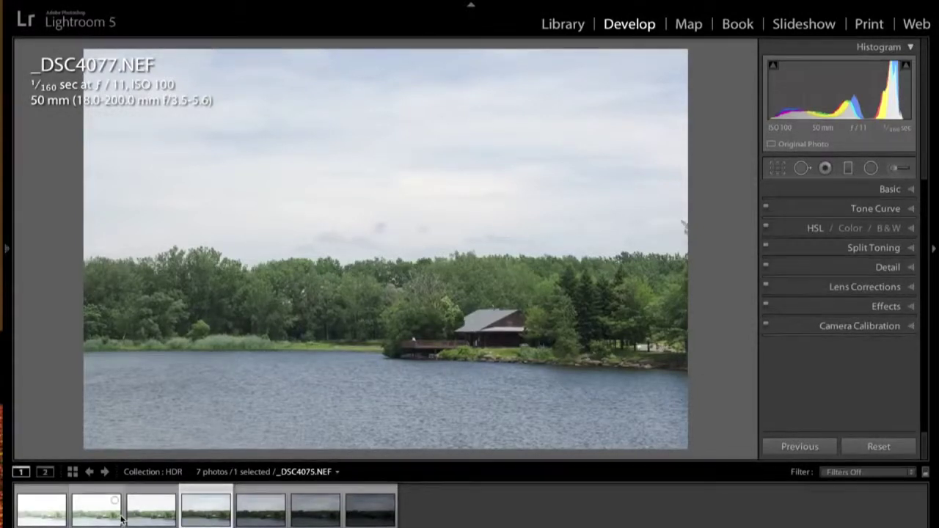
- Raise Clarity to +36 and enable lens profile corrections on the brightest exposure, _DSC4074.NEF
left_click(28, 516)
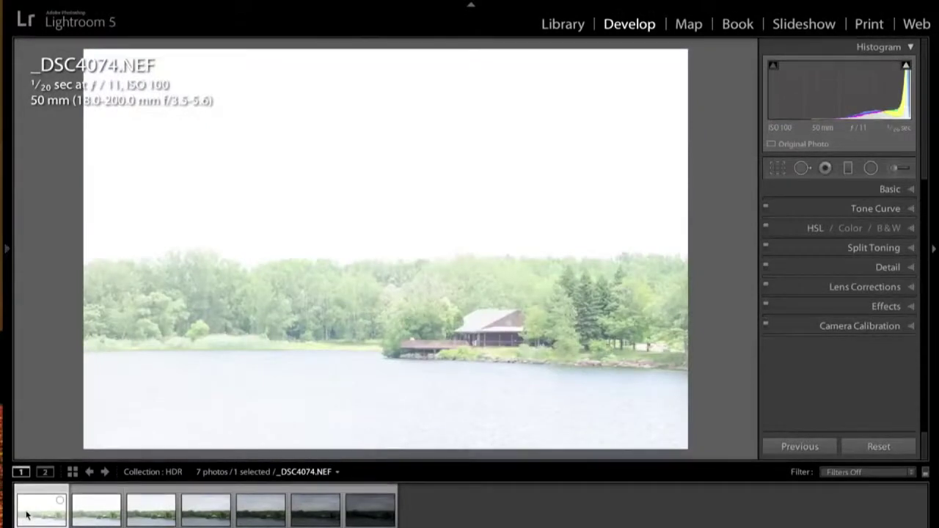
left_click(912, 190)
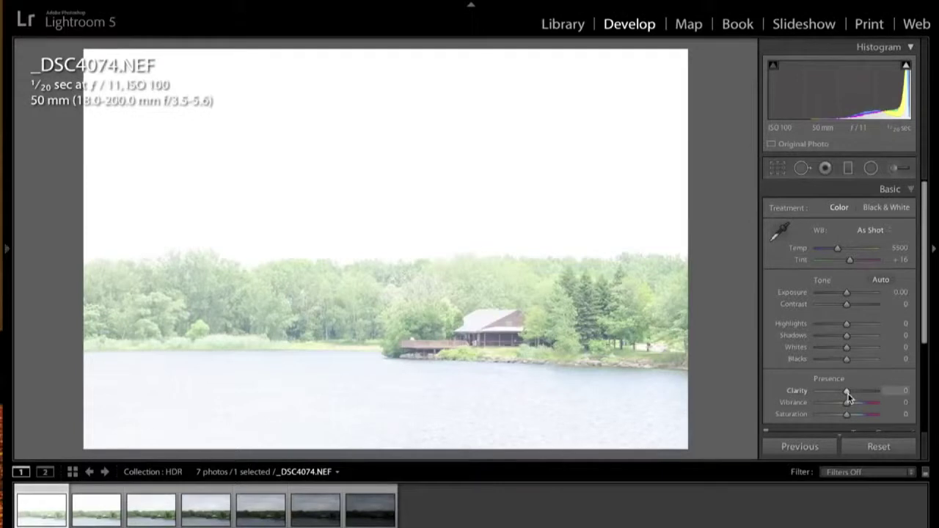
left_click_drag(847, 394, 858, 393)
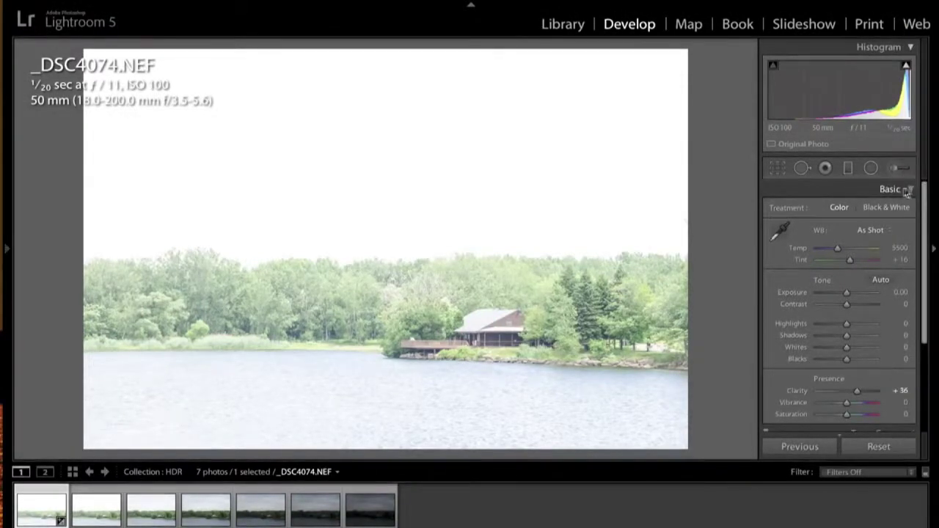
left_click(889, 190)
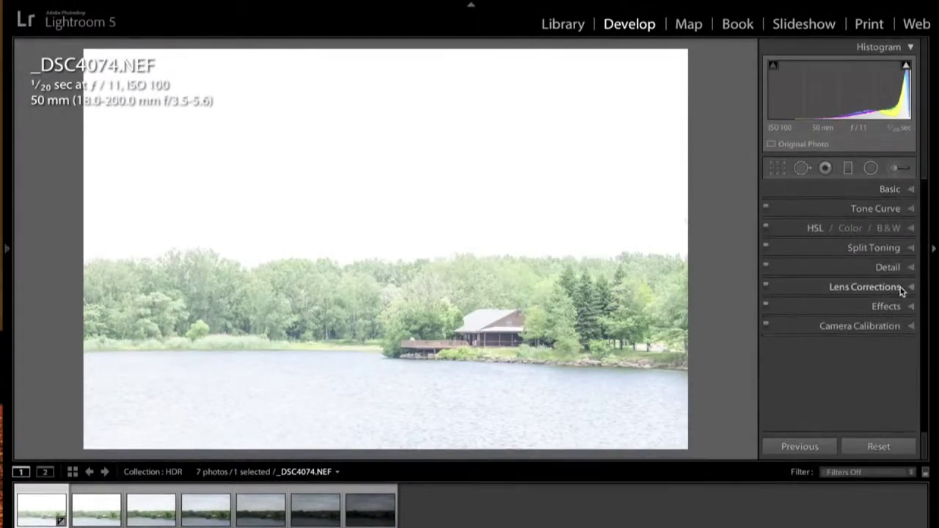
left_click(901, 288)
left_click(772, 289)
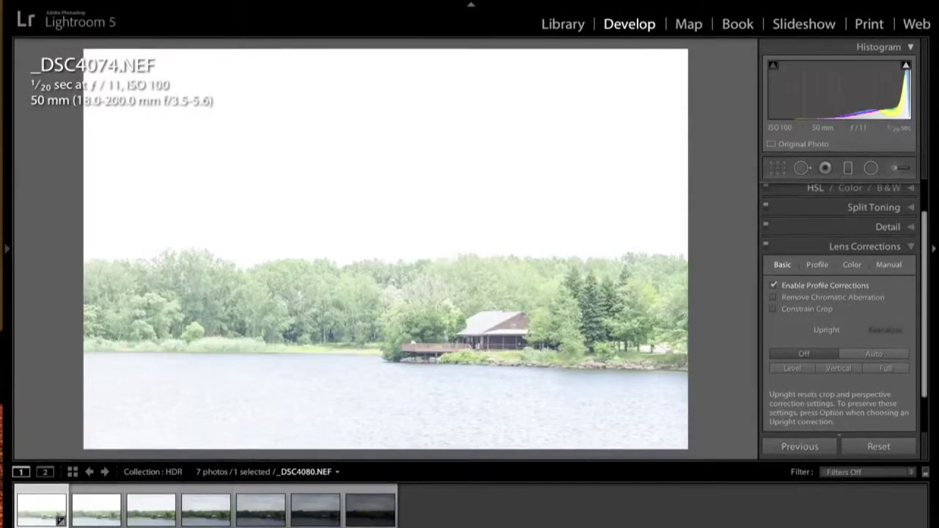
- Synchronize the Clarity and Lens Profile Corrections settings from _DSC4074.NEF across all seven bracketed photos
key("shift")
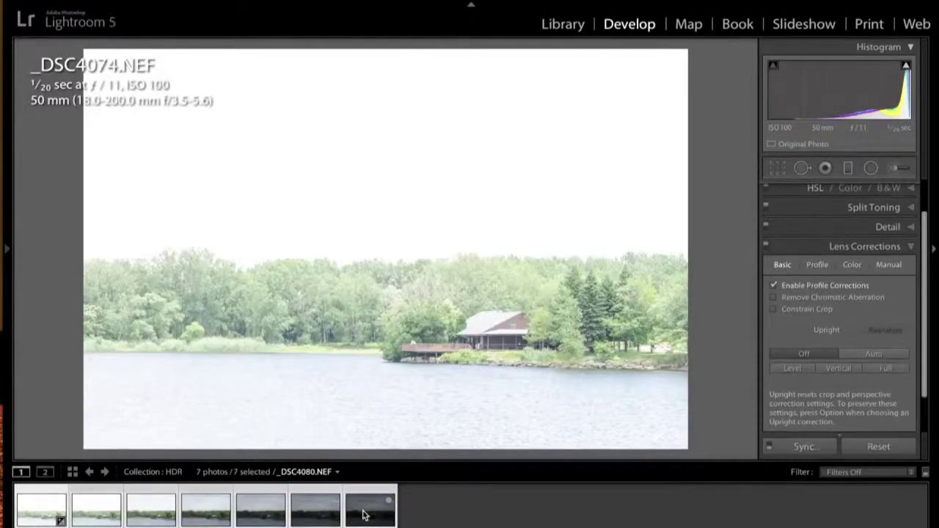
left_click(803, 447)
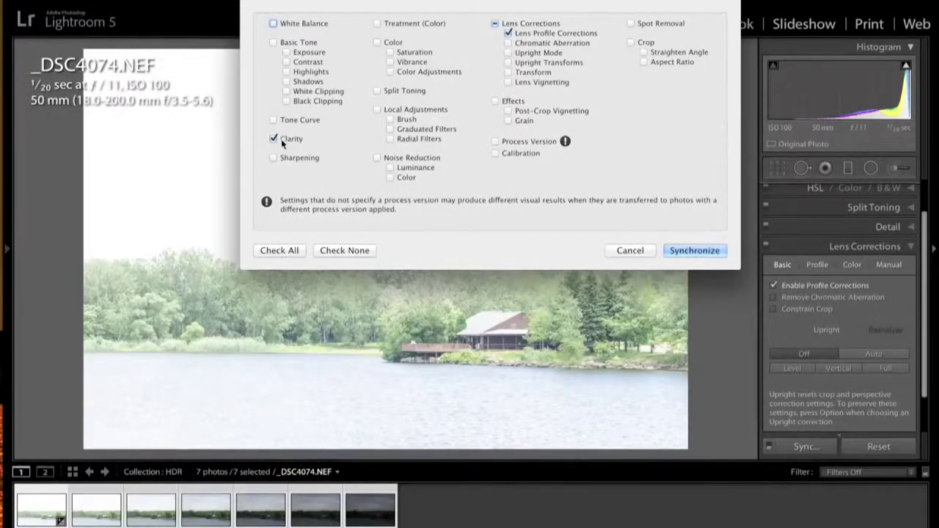
left_click(684, 250)
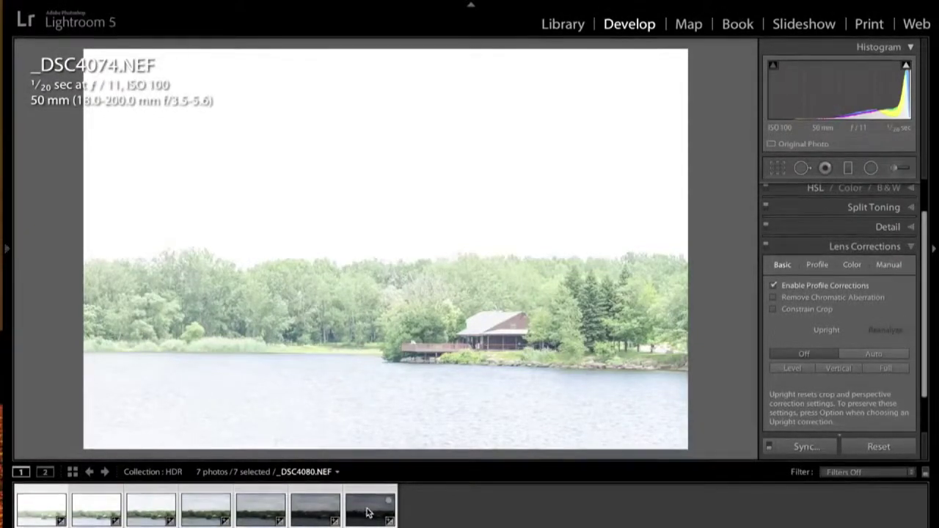
- Send the seven selected exposures to Photoshop with Merge to HDR Pro
right_click(195, 508)
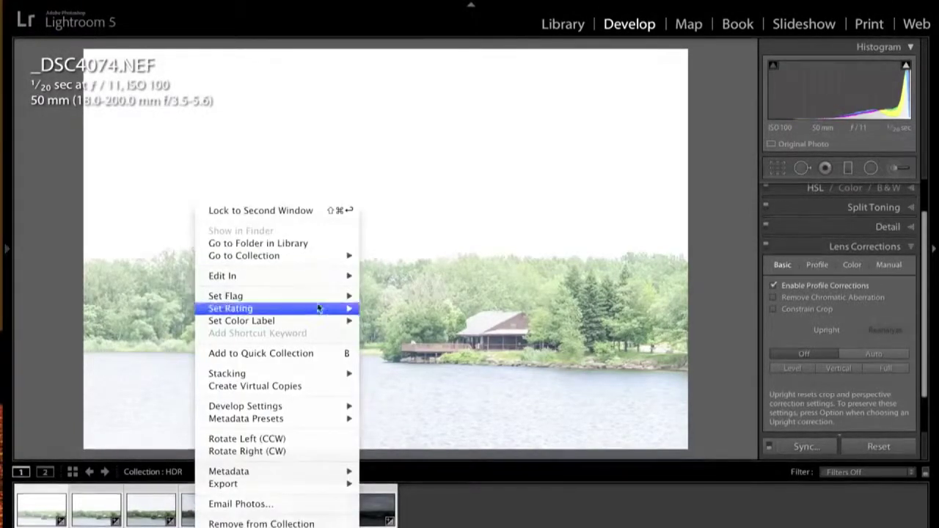
mouse_move(332, 279)
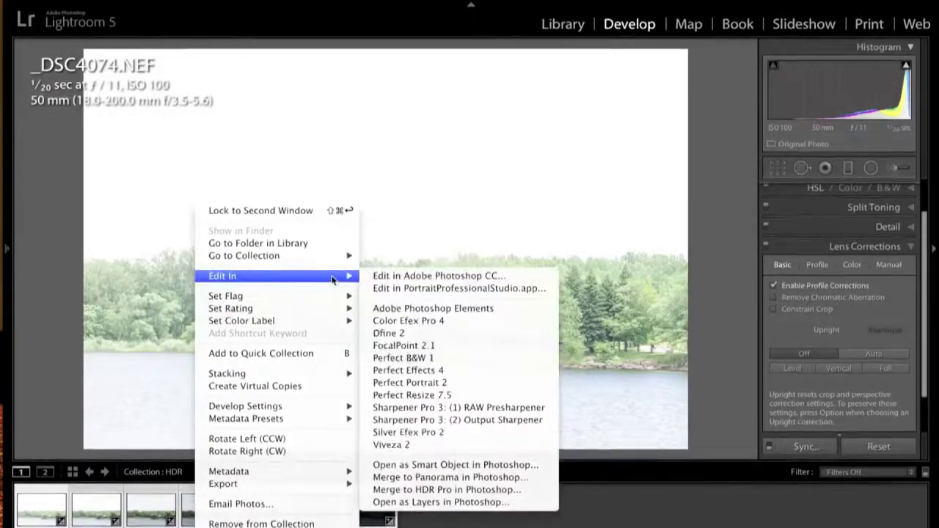
left_click(405, 491)
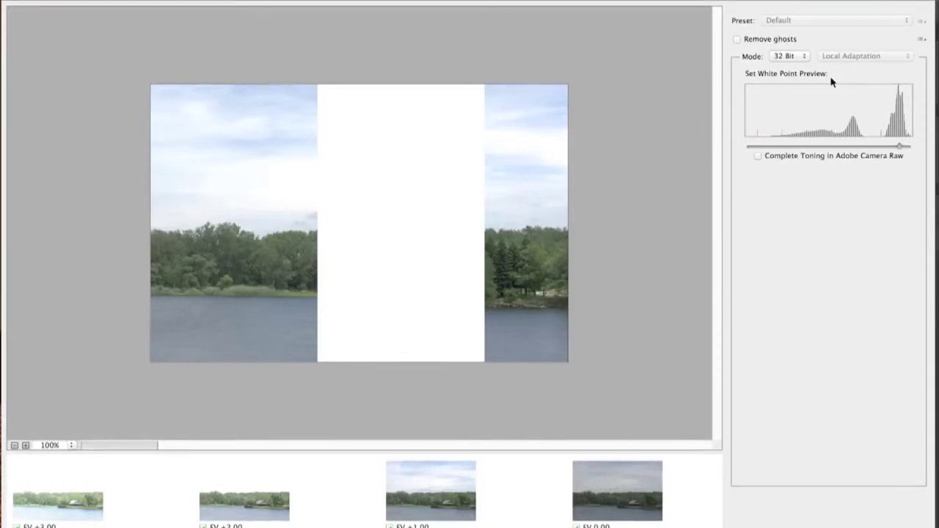
- Try the HDR merge in 16 Bit mode with the Scott5 preset
left_click(790, 58)
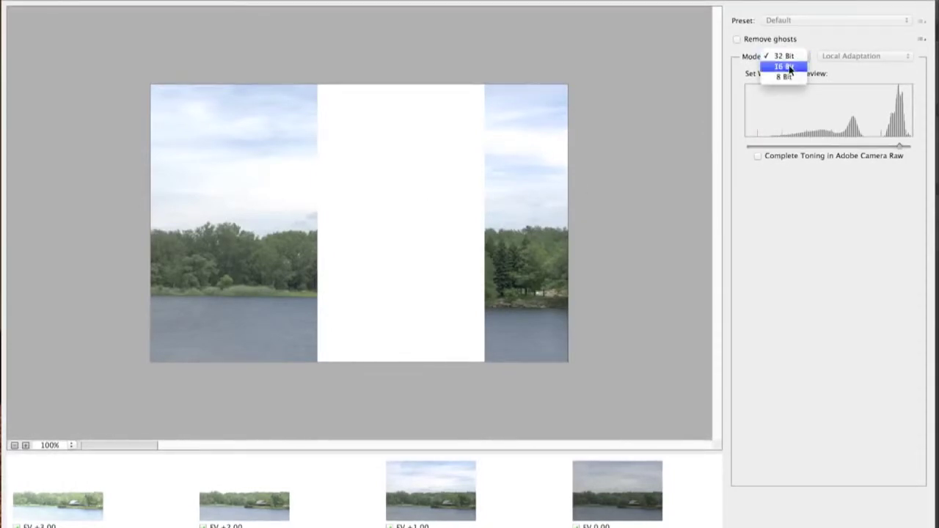
left_click(789, 67)
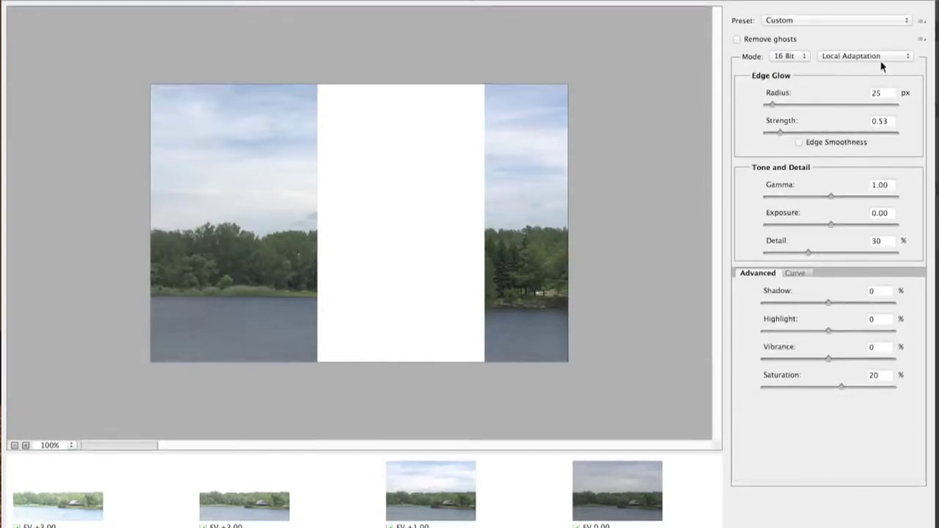
left_click(885, 20)
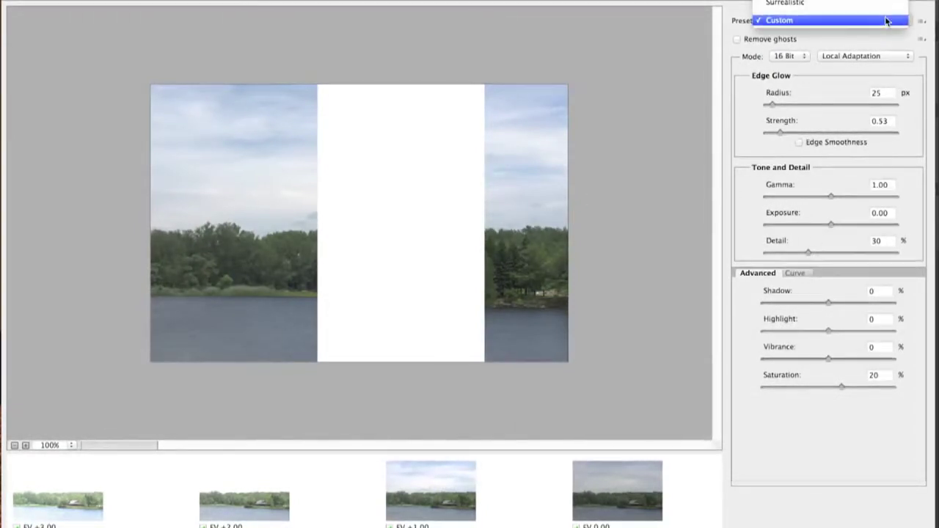
mouse_move(845, 6)
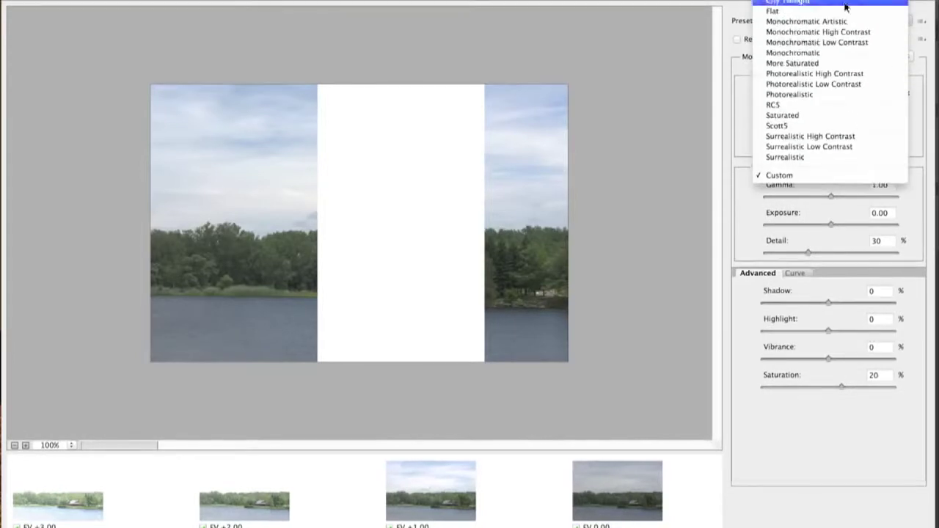
left_click(801, 126)
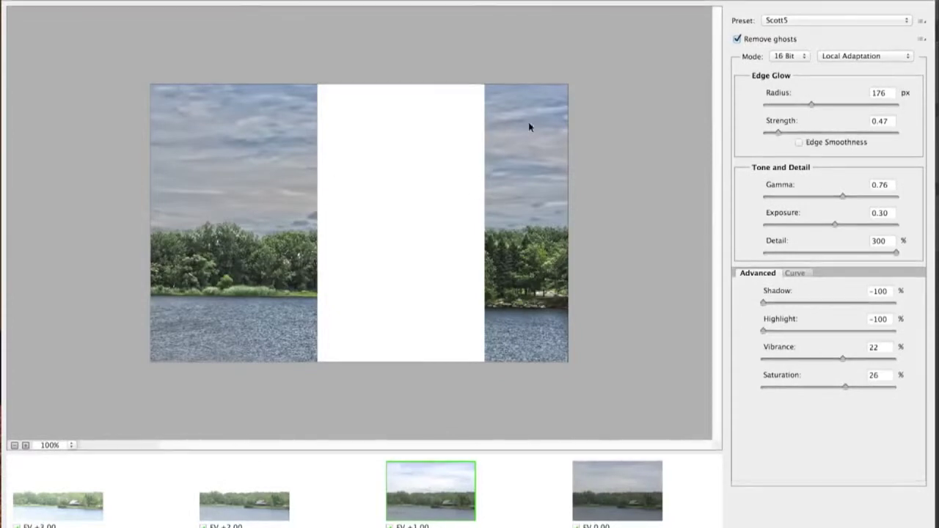
- Switch the HDR merge to 32 Bit mode, keeping Remove ghosts enabled
left_click(796, 54)
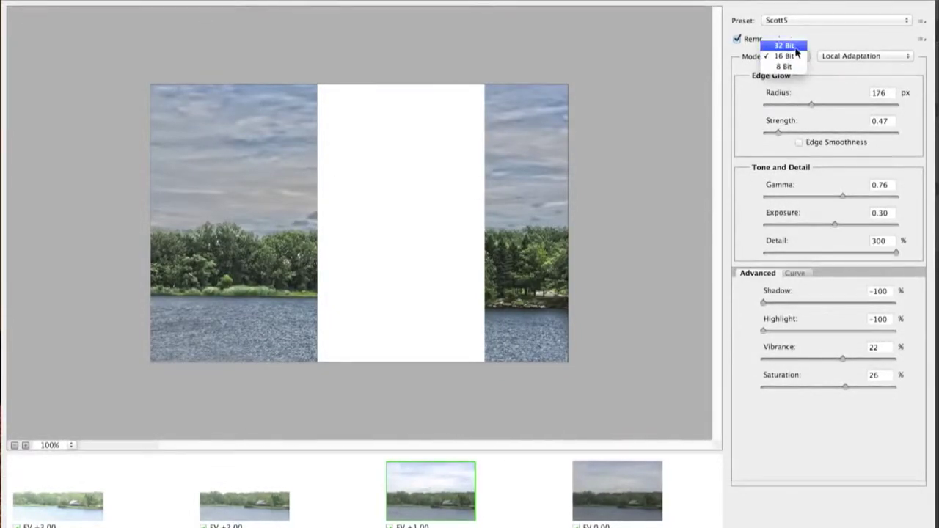
left_click(796, 47)
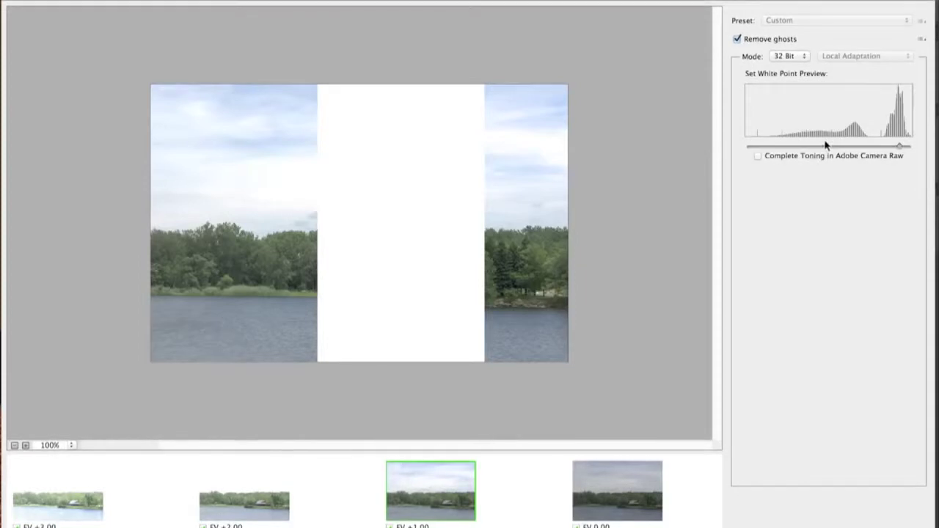
left_click(737, 39)
left_click(737, 40)
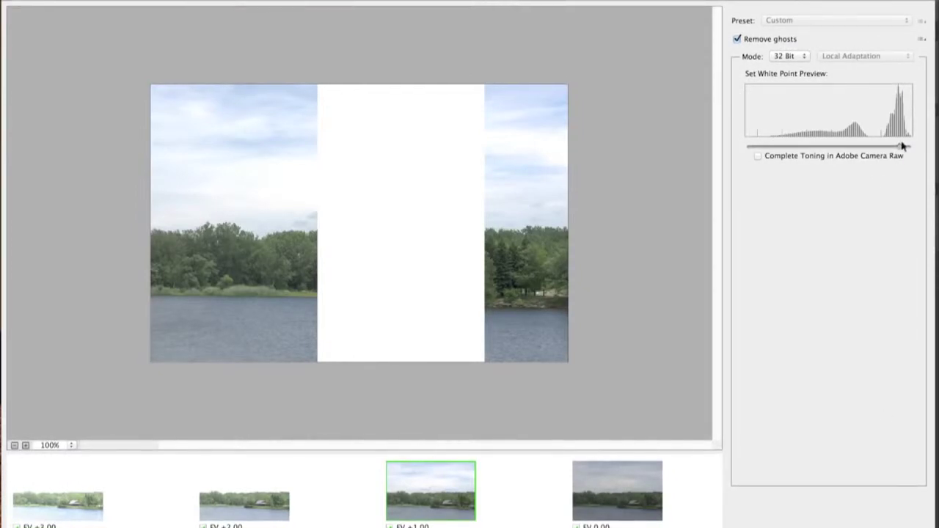
- Shift the white point preview to the brightest end of the histogram and accept the 32-bit HDR merge
mouse_move(900, 148)
left_mouse_down()
mouse_move(791, 156)
mouse_move(918, 147)
mouse_move(907, 147)
left_mouse_up()
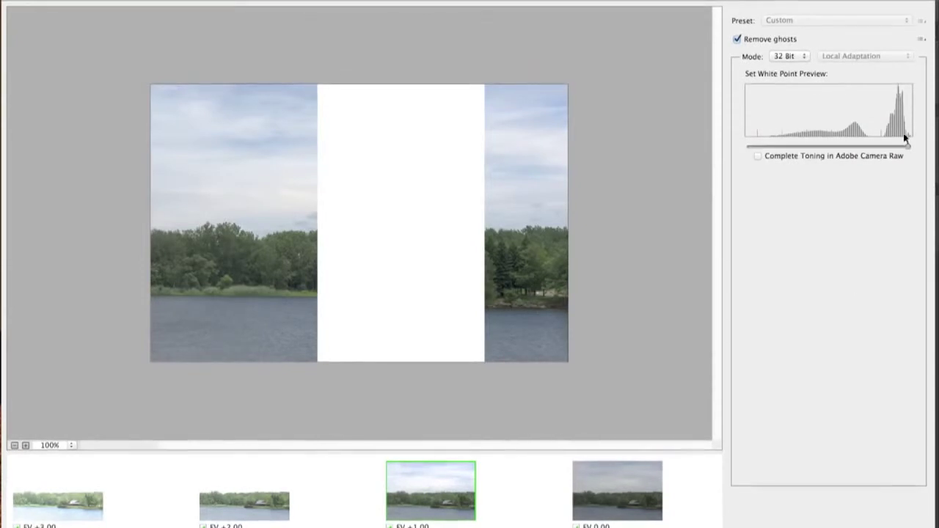
mouse_move(908, 146)
left_mouse_down()
mouse_move(867, 147)
mouse_move(917, 151)
left_mouse_up()
key("Return")
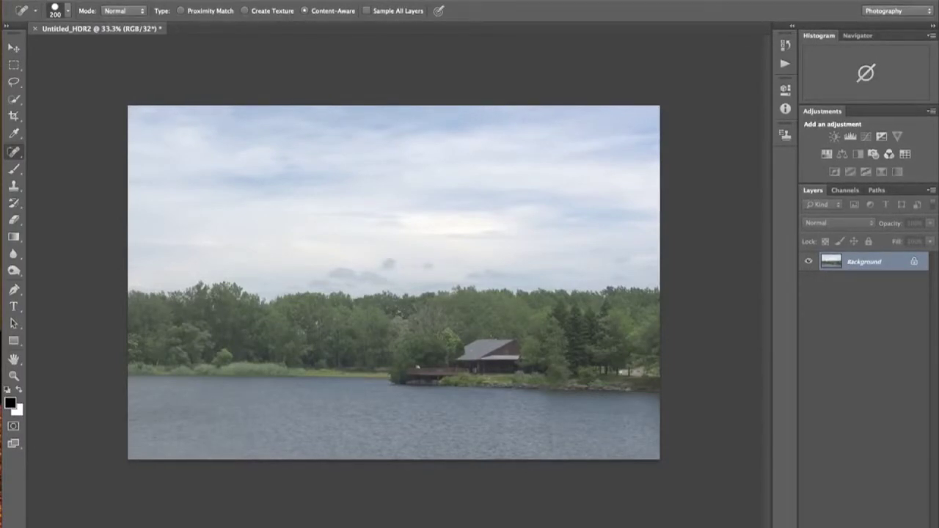
- Quit Photoshop, saving the merged document Untitled_HDR2 so it returns to Lightroom
left_click(51, 0)
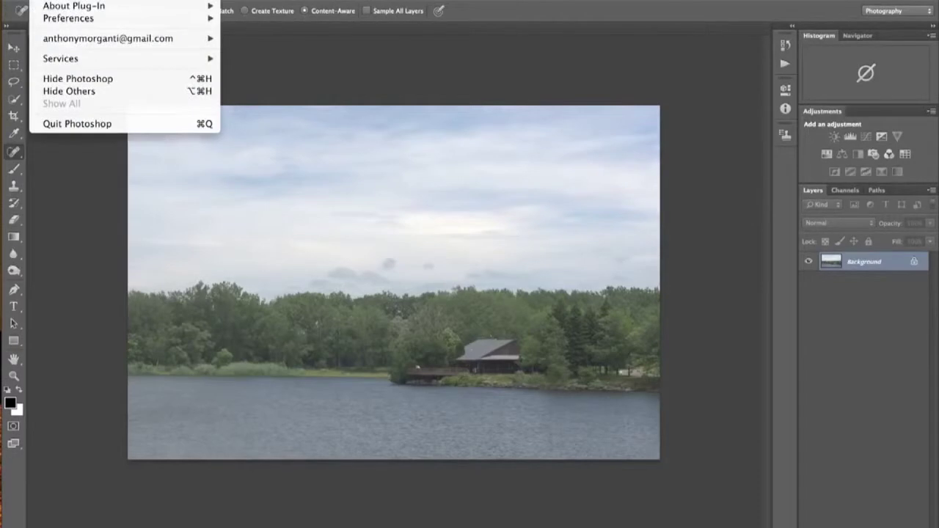
left_click(79, 124)
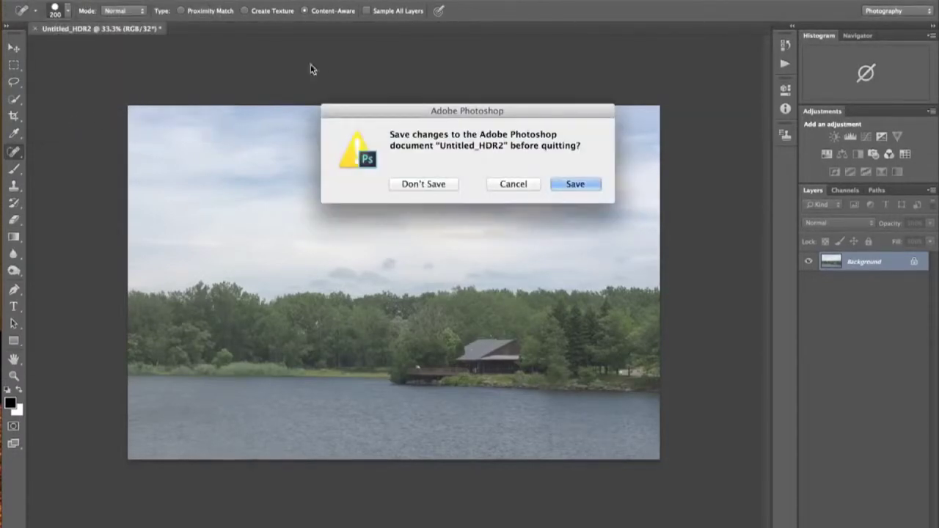
left_click(573, 184)
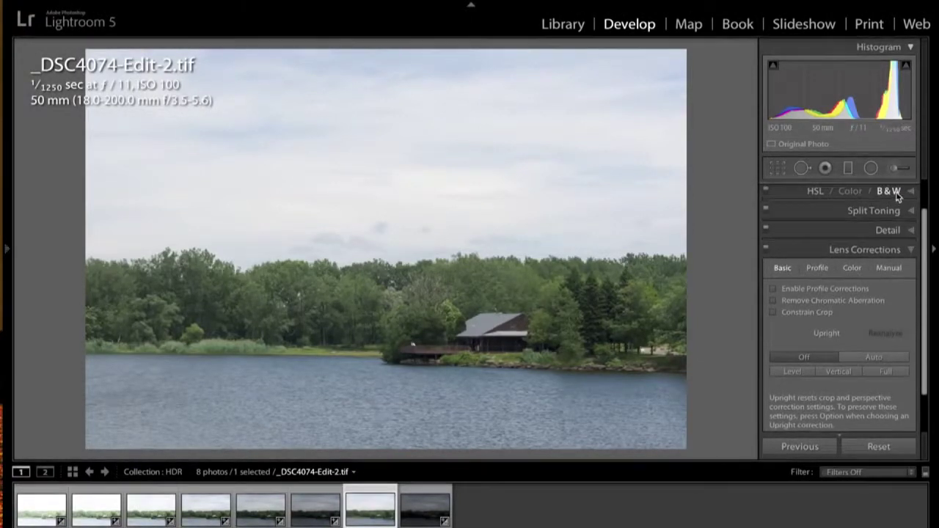
- Test the exposure range of _DSC4074-Edit-2.tif by raising Exposure to +10.00, then darkening it and resetting it to 0.00
scroll(902, 197, "up", 2)
left_click(903, 192)
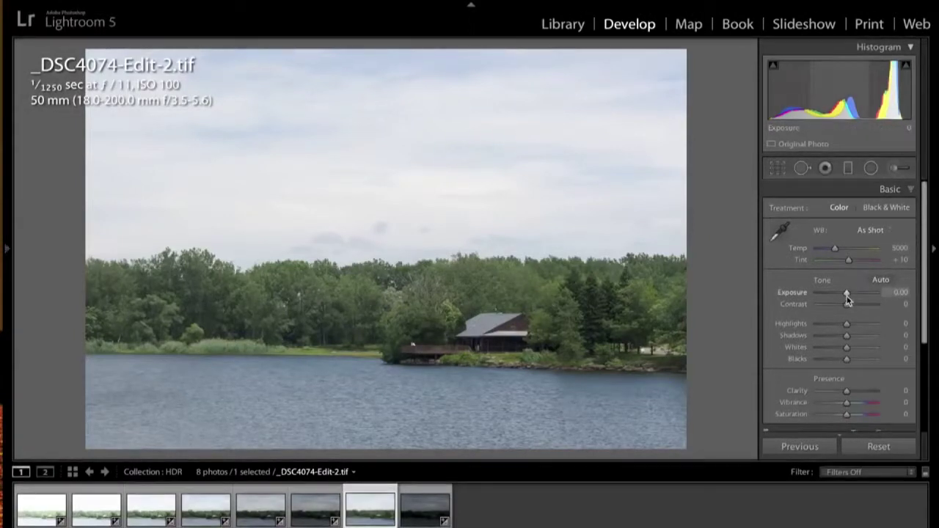
left_click_drag(847, 294, 889, 300)
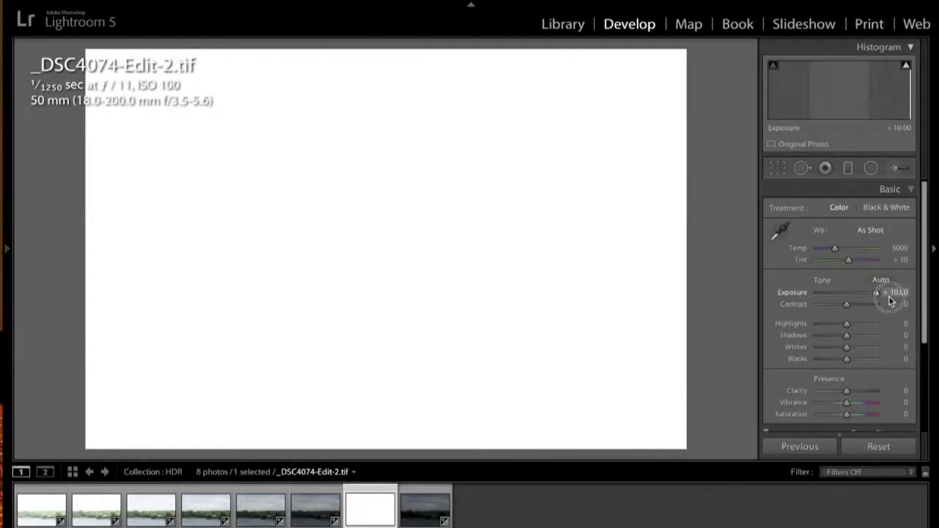
left_click_drag(878, 298, 848, 299)
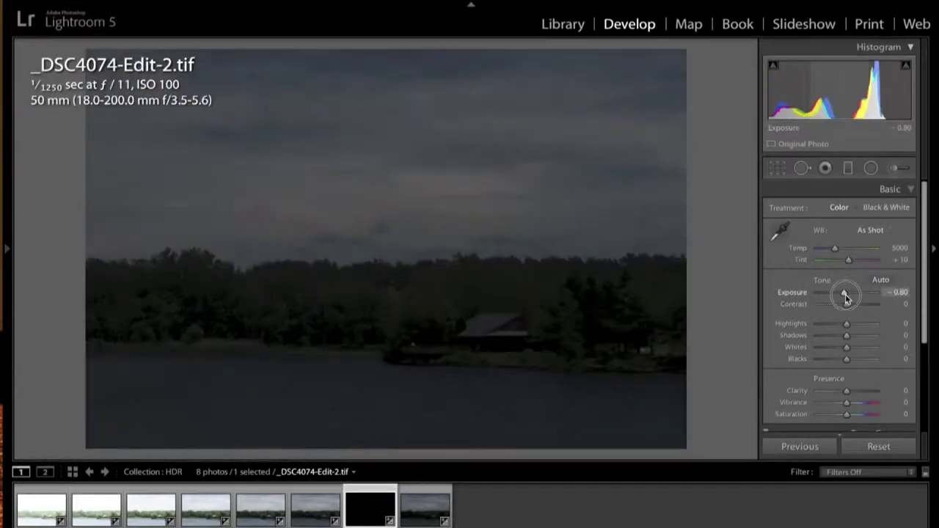
double_click(845, 296)
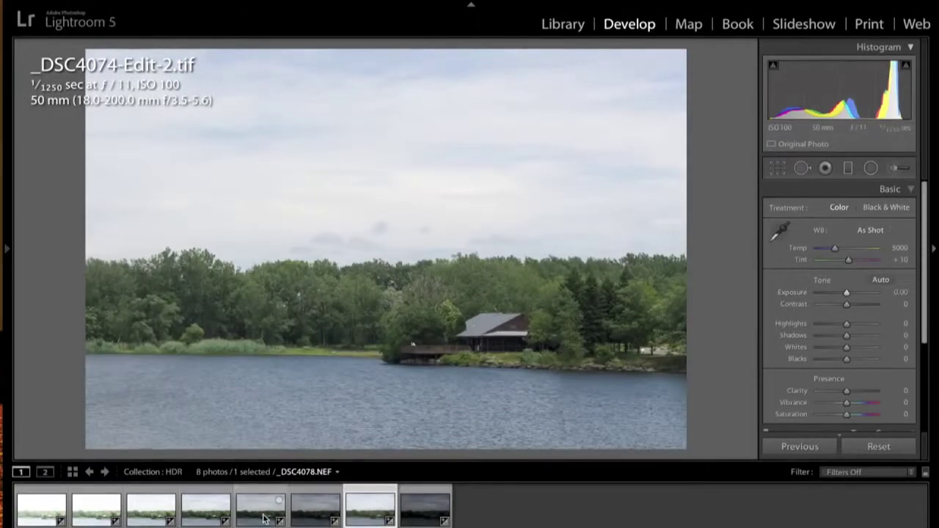
- Test the exposure range of the single raw photo _DSC4078.NEF by raising Exposure to +5.00 and returning it to 0.00
left_click(264, 514)
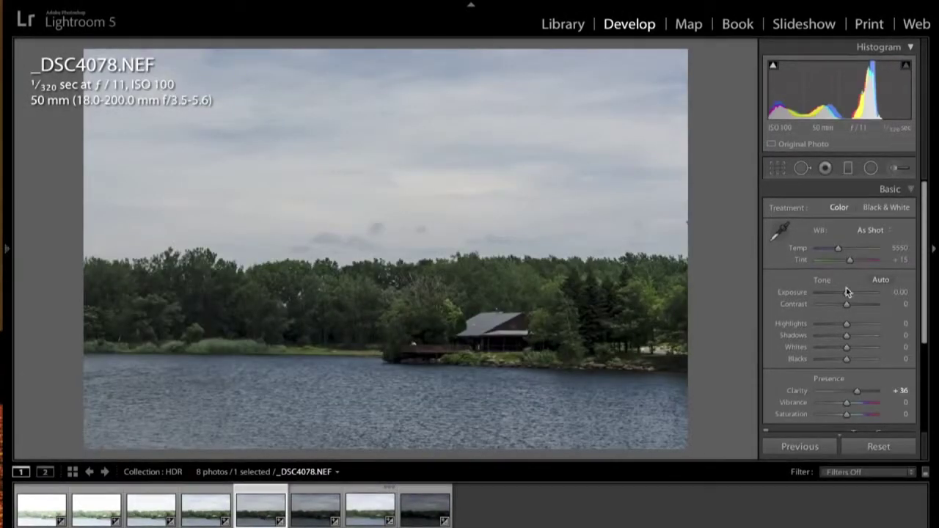
left_click_drag(846, 295, 883, 294)
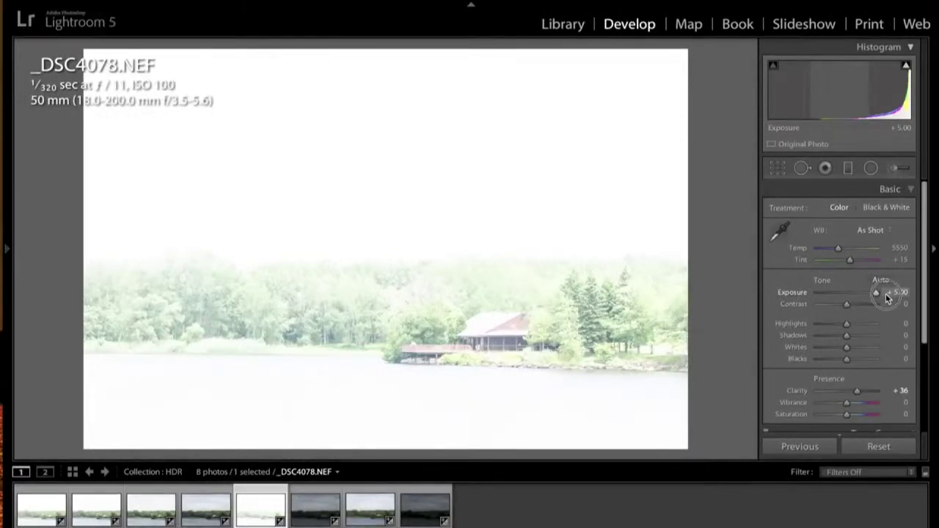
left_click_drag(887, 297, 846, 294)
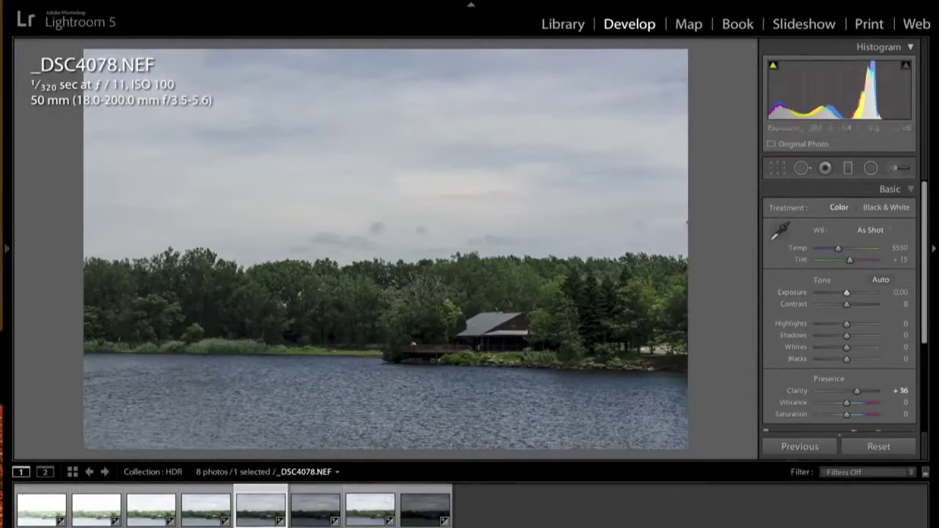
- Return to the merged _DSC4074-Edit-2.tif with Exposure at 0.00 and hide the photo info overlay
left_click(370, 506)
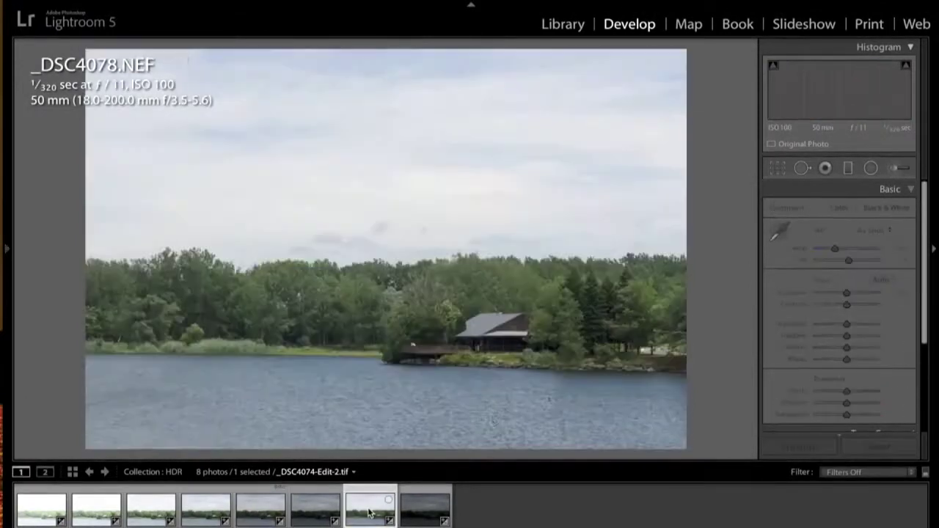
mouse_move(846, 295)
left_mouse_down()
mouse_move(888, 295)
mouse_move(849, 295)
left_mouse_up()
double_click(849, 295)
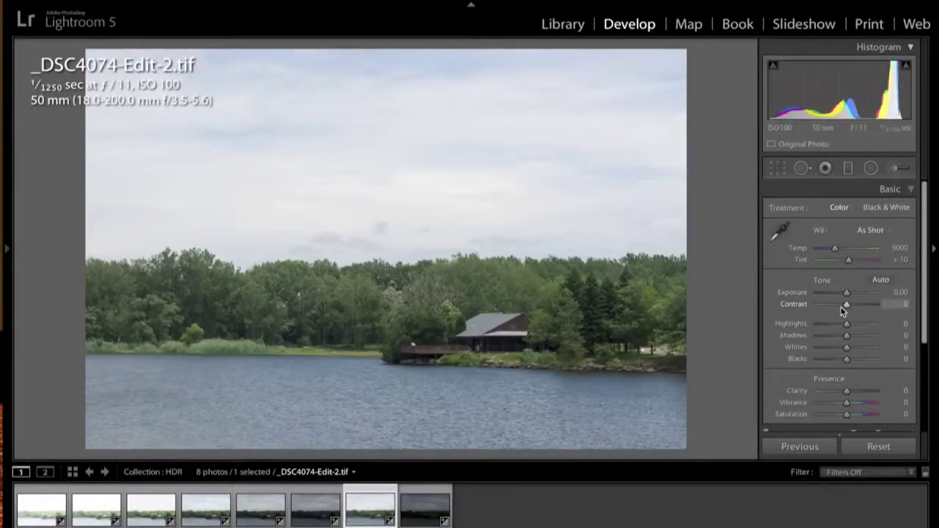
key("i")
key("i")
key("i")
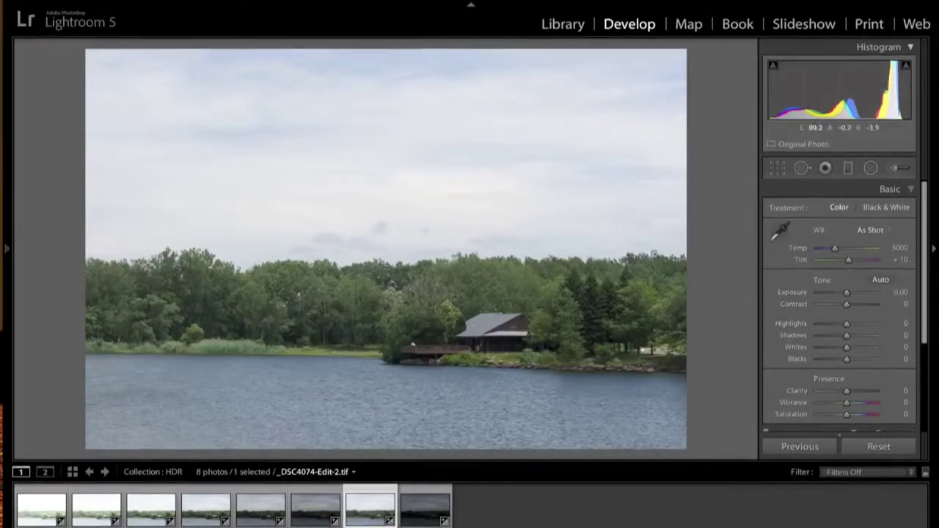
- Lower the HDR image's Highlights to -100 and raise Shadows to +57
left_click_drag(847, 326, 811, 325)
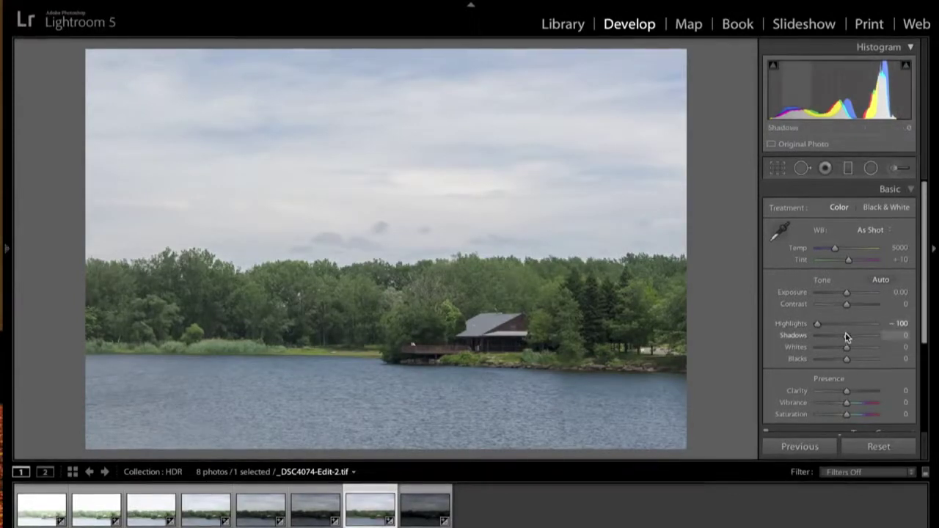
left_click_drag(848, 337, 899, 335)
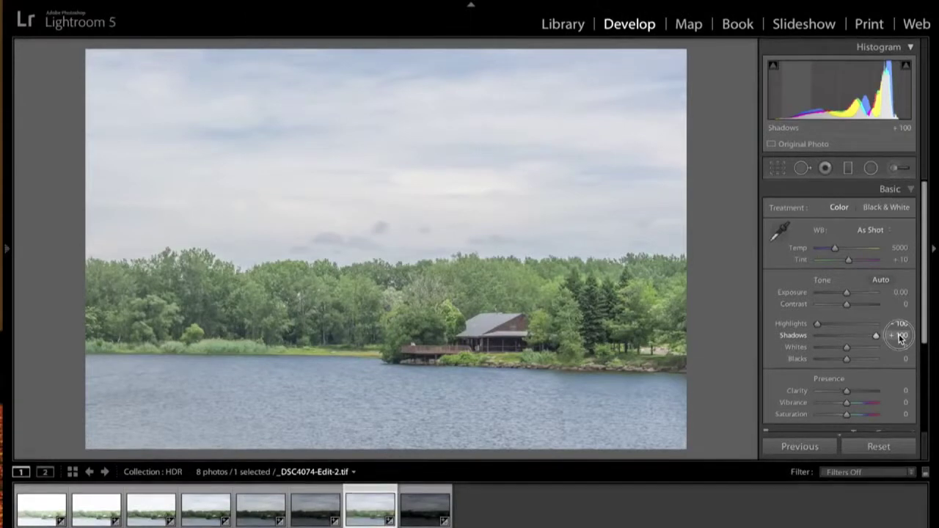
left_click_drag(893, 339, 864, 339)
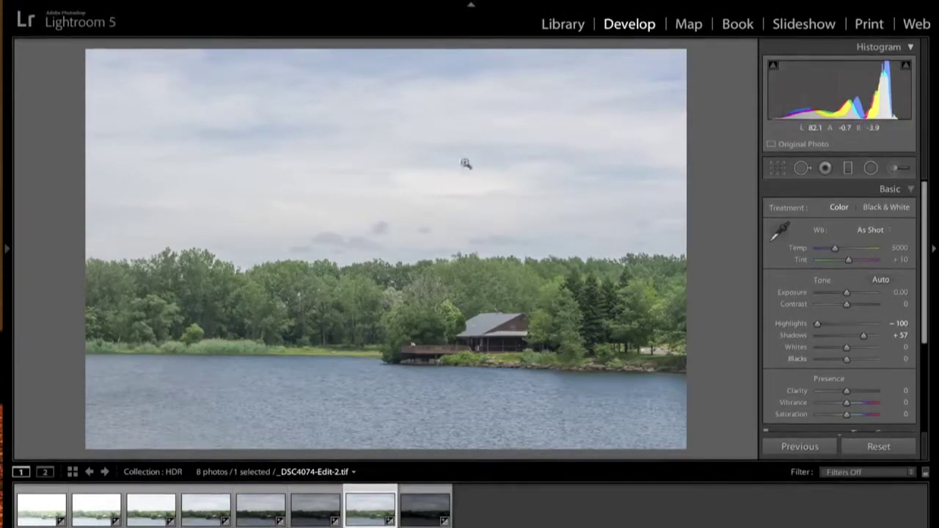
- Add a level graduated filter with only Exposure lowered to -0.82, fading from the upper sky down over the lake
left_click(847, 169)
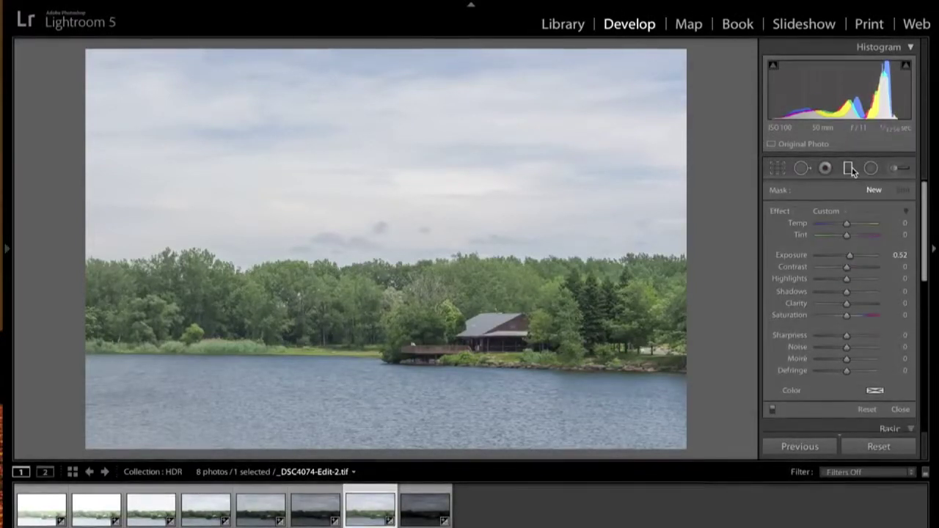
double_click(779, 212)
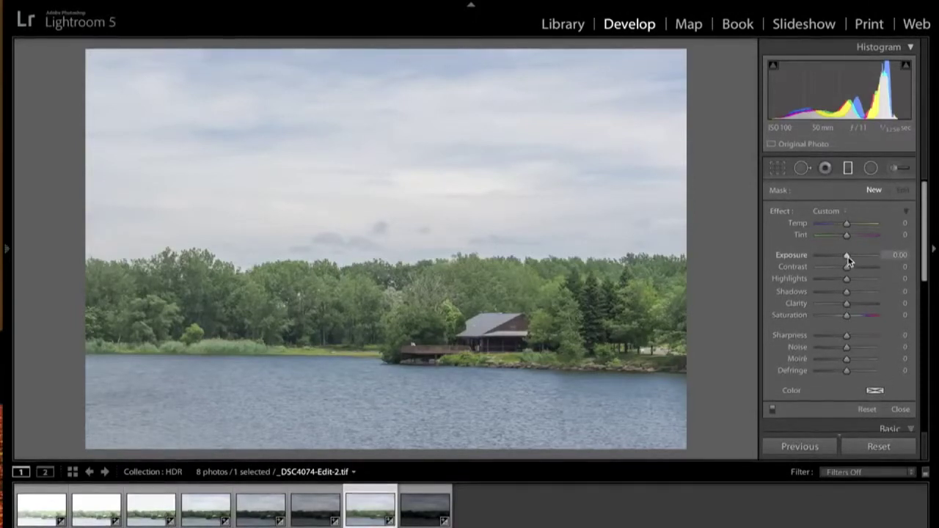
left_click_drag(848, 259, 841, 259)
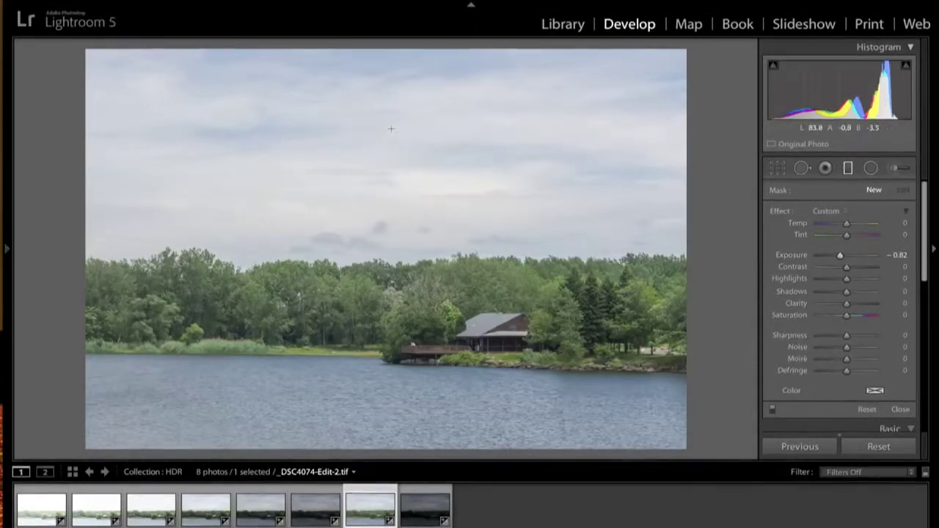
key("shift")
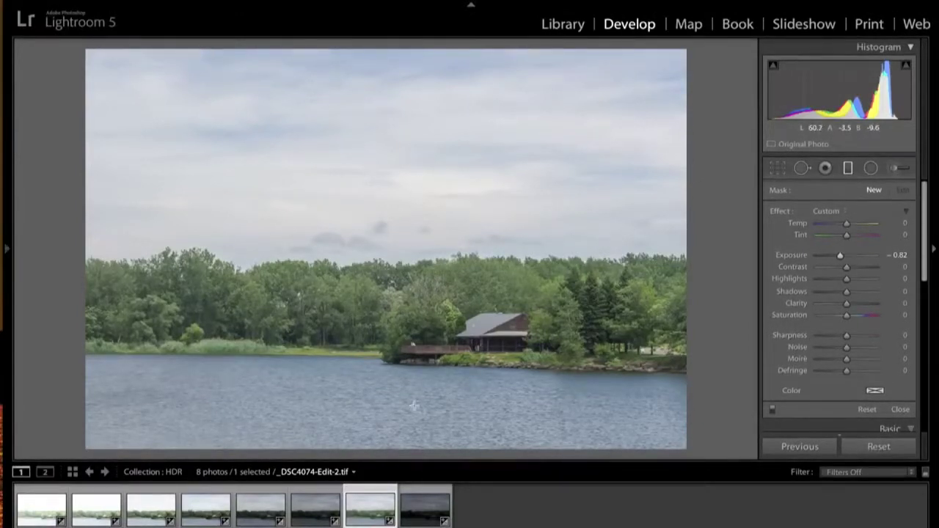
key("shift")
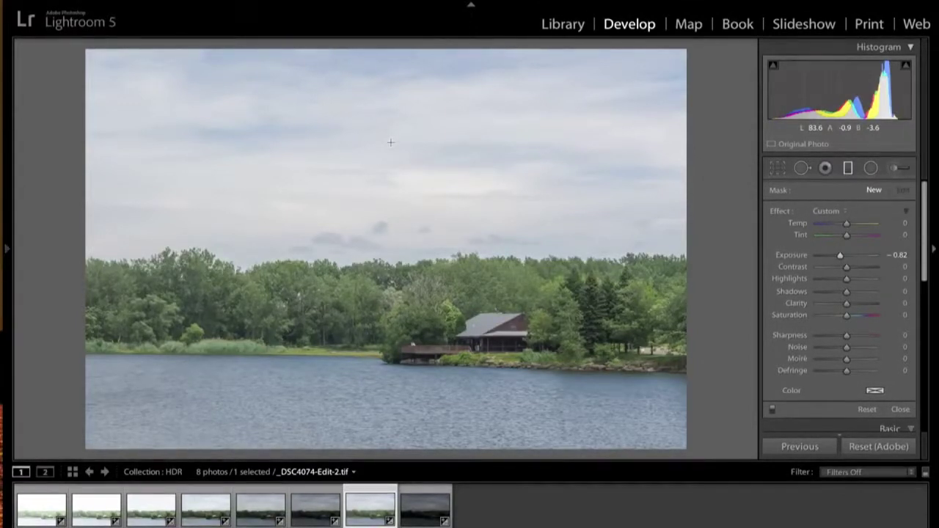
left_click_drag(391, 142, 363, 523)
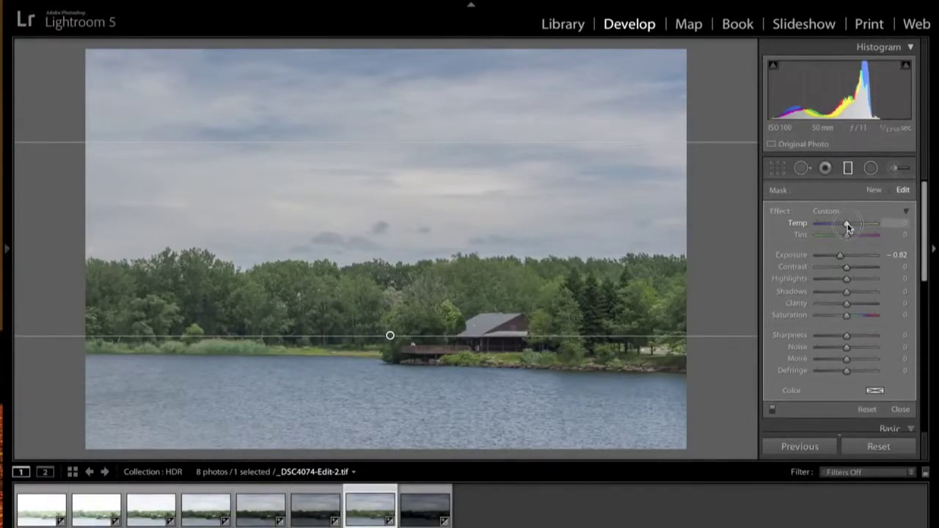
- Set the sky graduated filter's Temp to -18 and Tint to 15, and close the filter
left_click_drag(849, 228, 846, 227)
left_click_drag(844, 228, 843, 229)
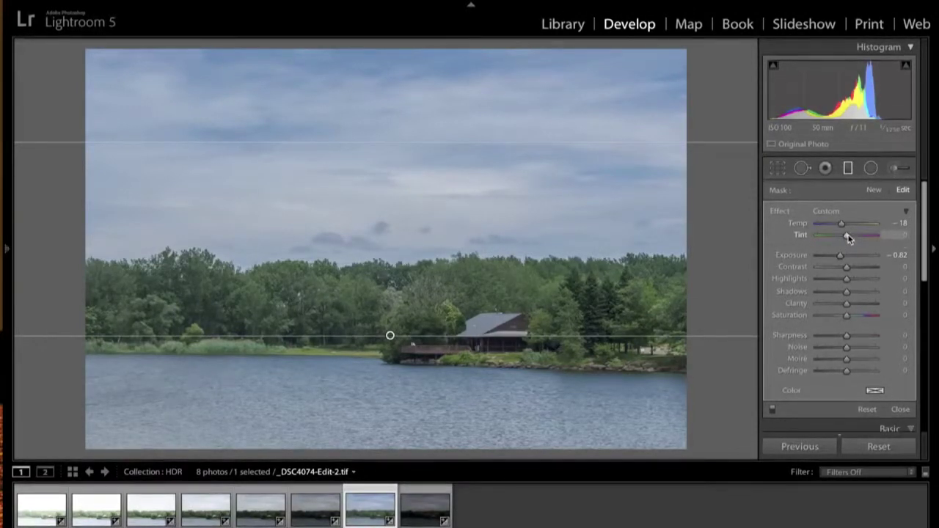
left_click(847, 237)
left_click_drag(847, 239, 851, 239)
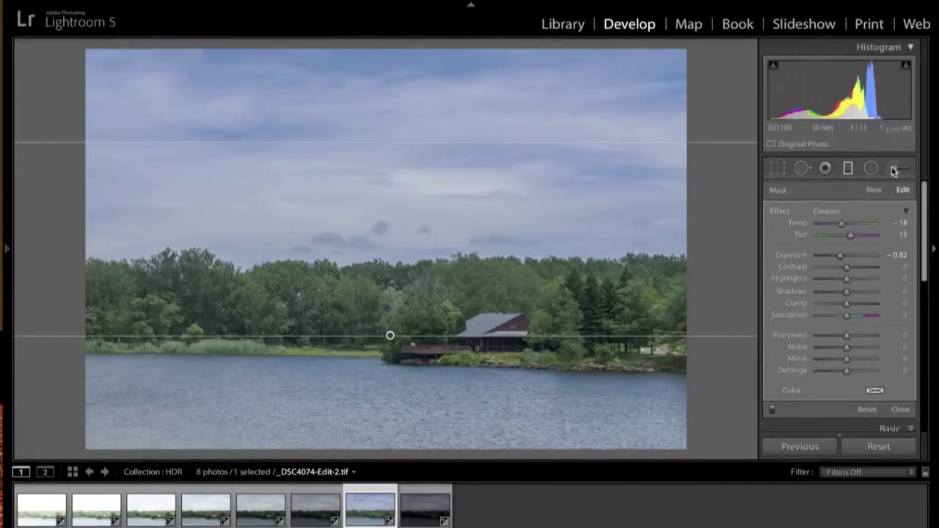
left_click(849, 168)
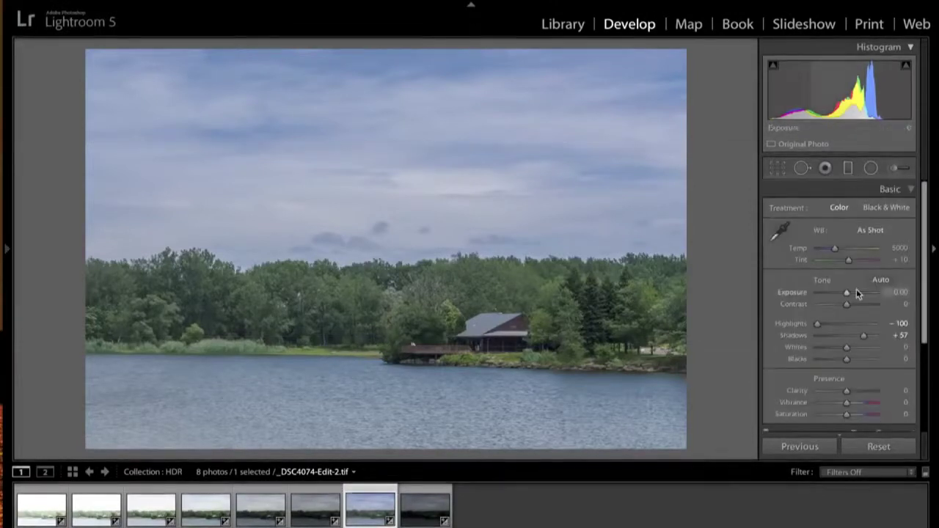
- Set Whites to +78 and Blacks to -15 using the clipping preview
left_click(848, 349, "alt")
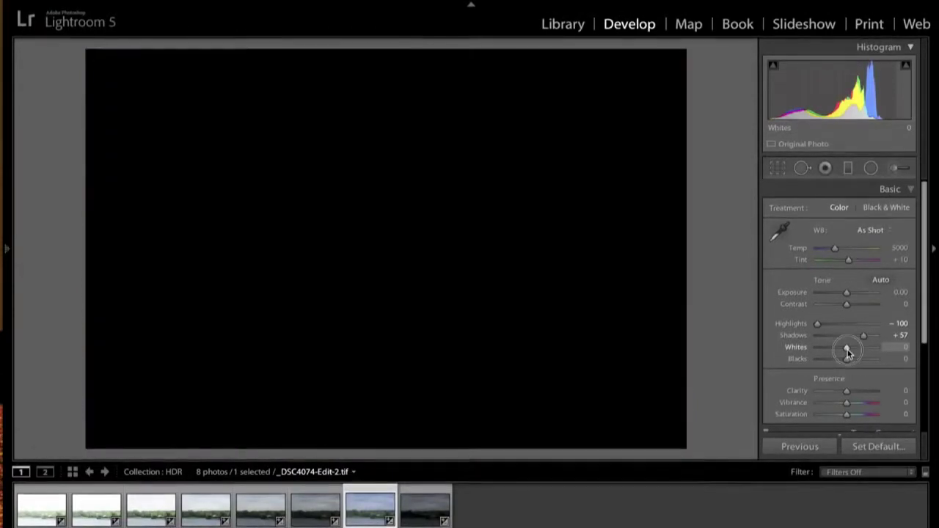
left_click_drag(847, 351, 870, 350)
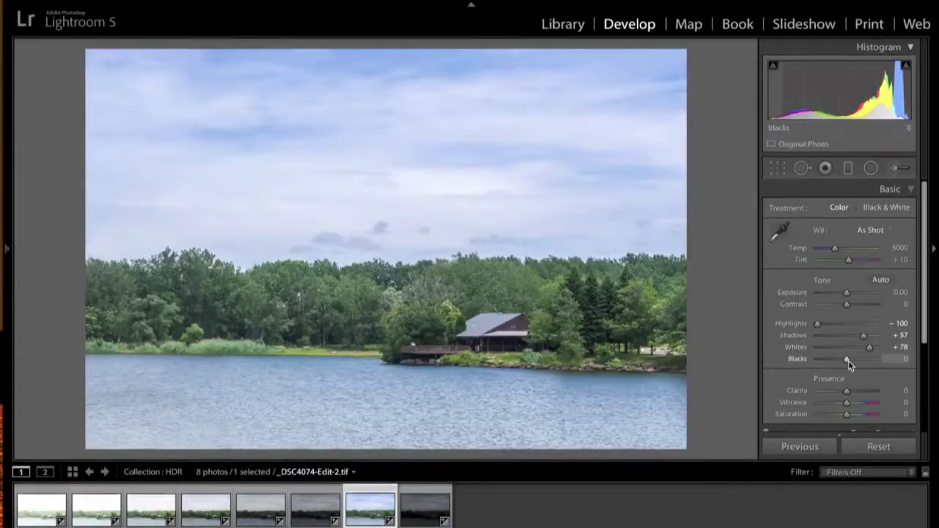
key("alt")
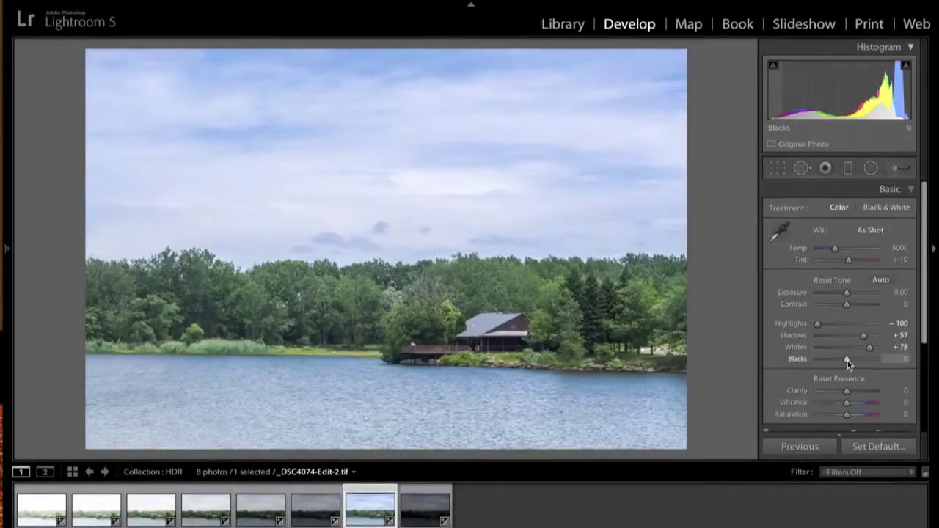
left_click_drag(847, 360, 843, 363)
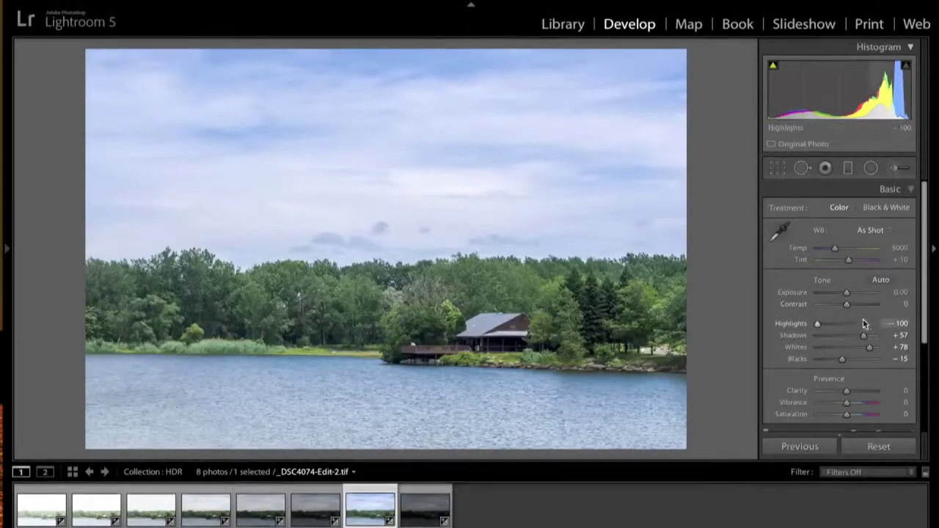
- Set Shadows to +81, Clarity to +47, Vibrance to +26 and Contrast to +28, and compare the photo with its before version
left_click_drag(864, 339, 867, 341)
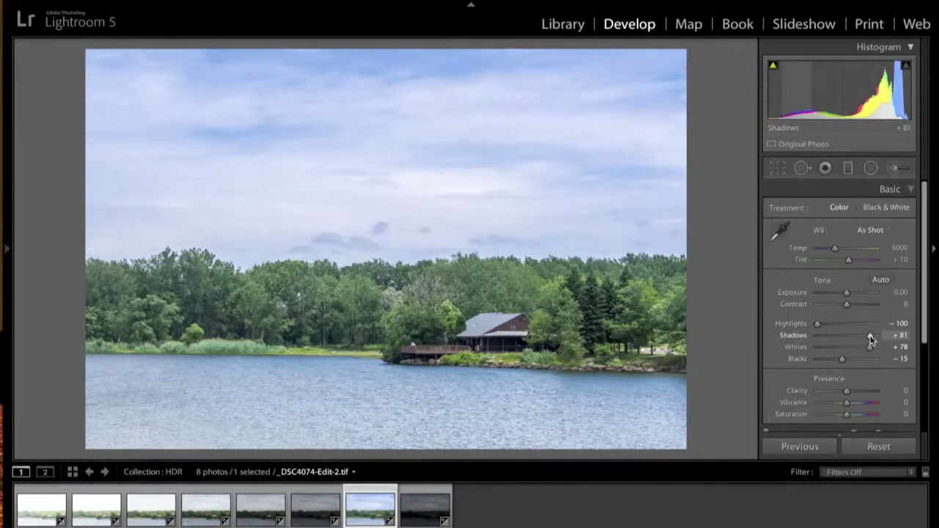
mouse_move(847, 395)
left_mouse_down()
mouse_move(860, 394)
mouse_move(854, 405)
left_mouse_up()
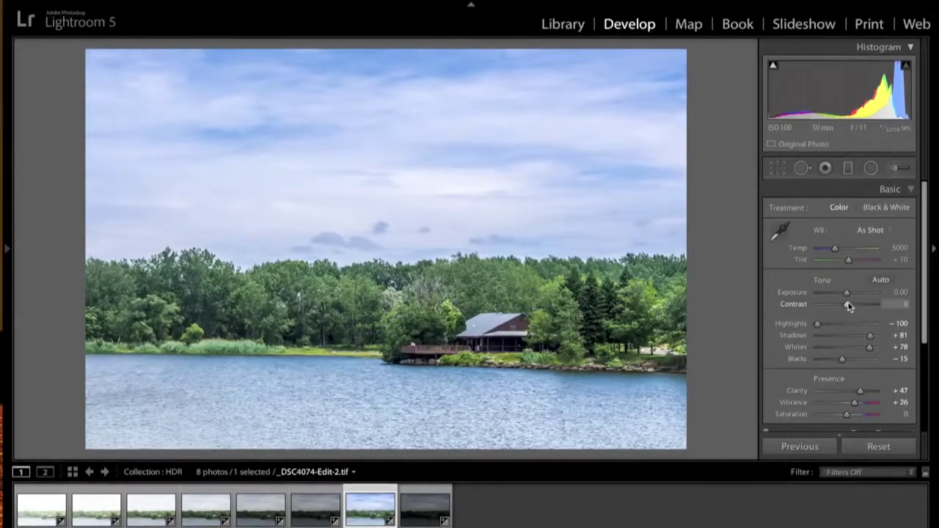
left_click_drag(848, 308, 857, 307)
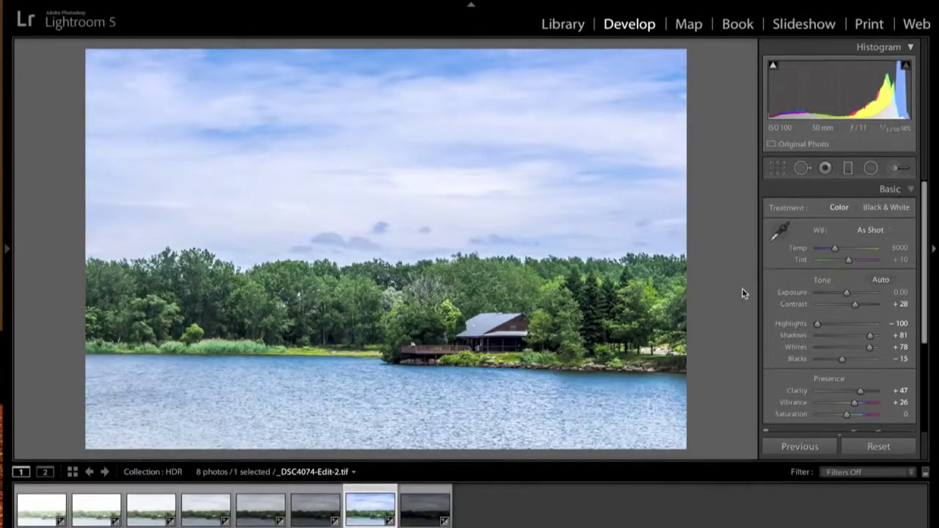
key("backslash")
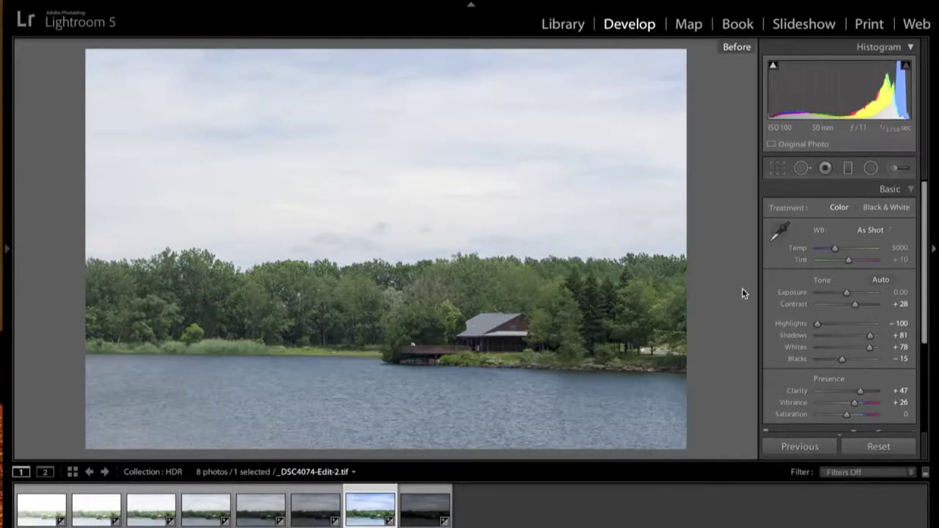
key("backslash")
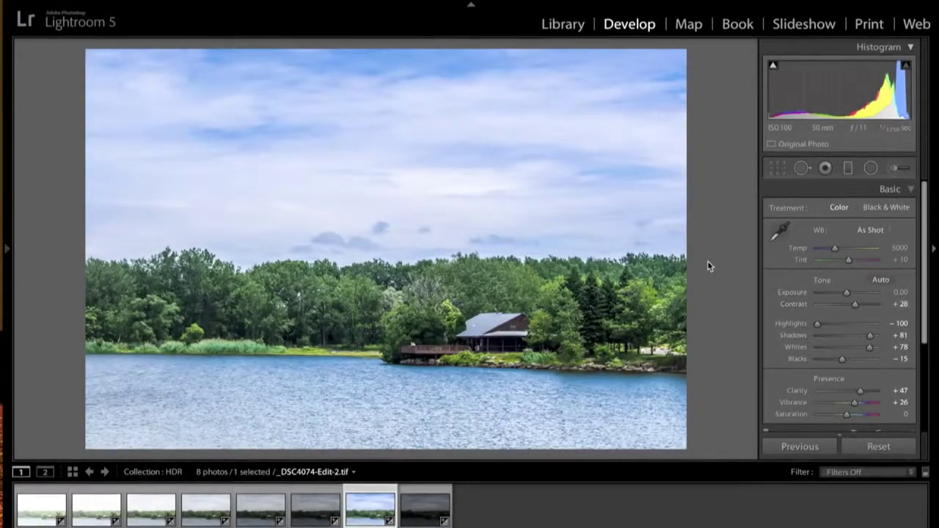
- Collapse the Basic adjustments and prepare an Adjustment Brush with its effects reset and Exposure set to 0.44
left_click(911, 189)
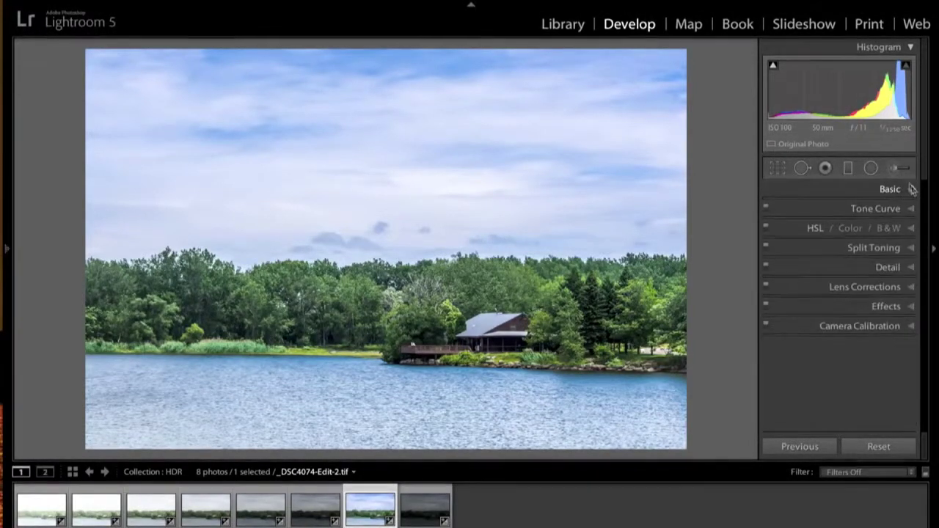
left_click(895, 169)
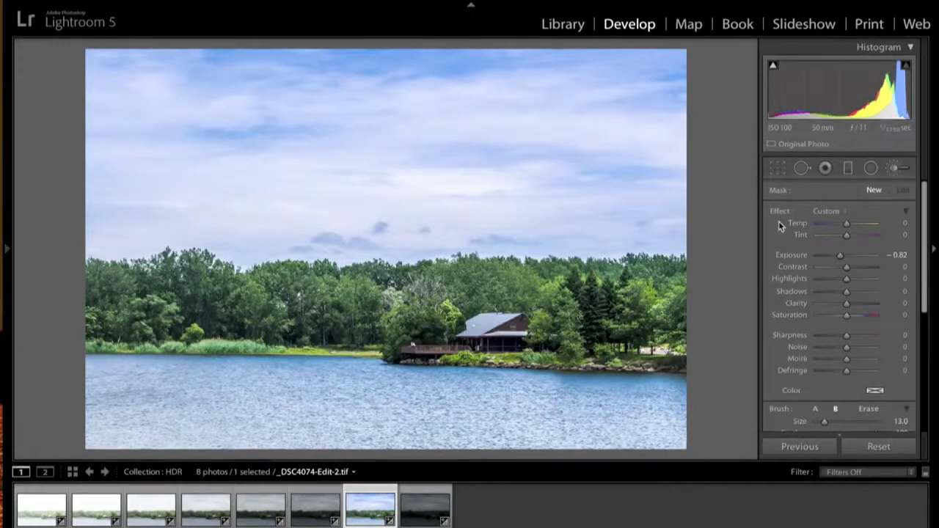
left_click(780, 211, "alt")
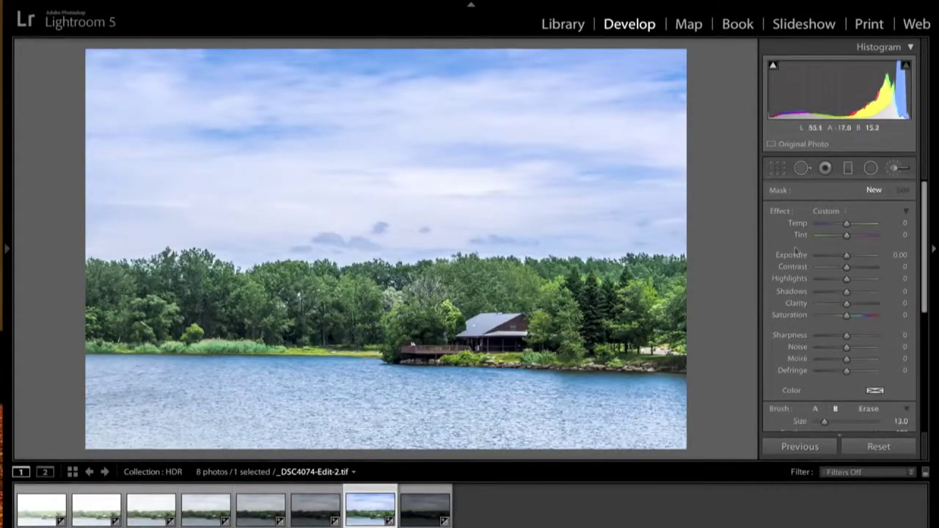
right_click(848, 256)
key("Escape")
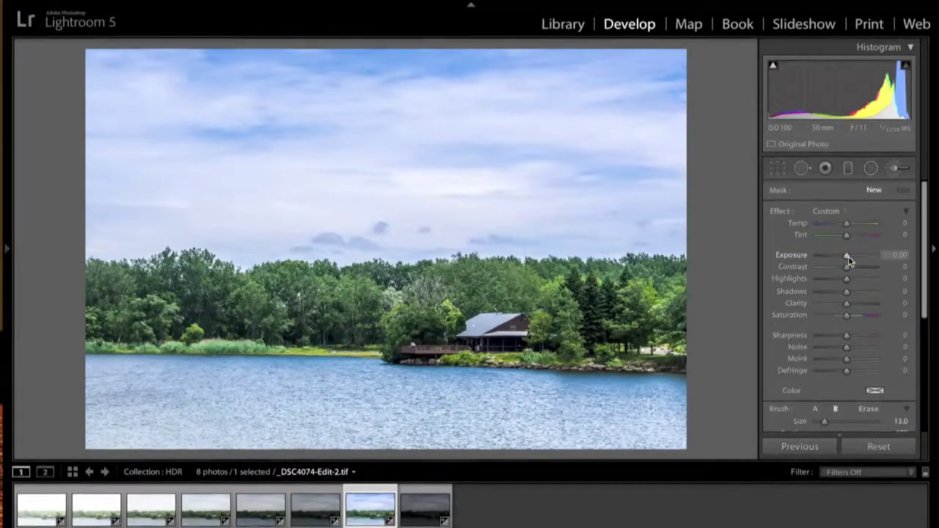
right_click(857, 258)
key("Escape")
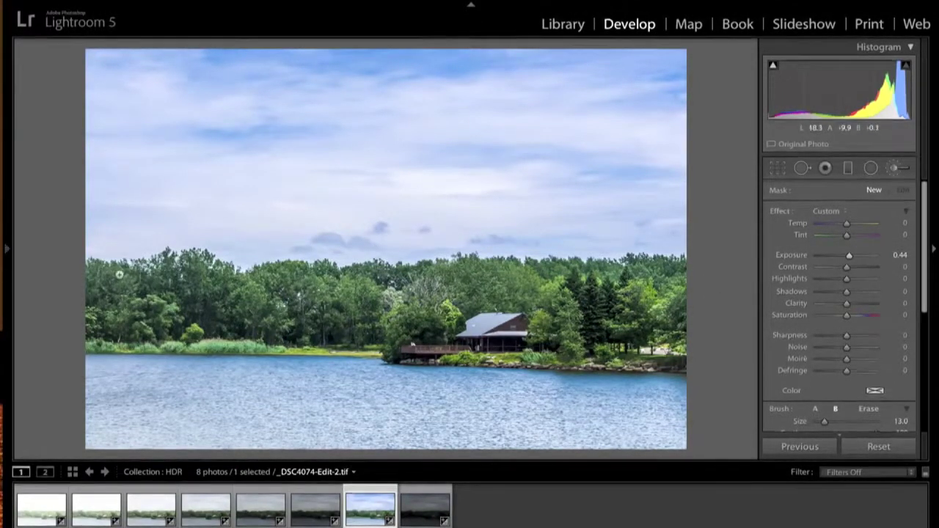
- Brush over selected trees along the shoreline at size 8.0, set the mask's Saturation to 100 and raise its Contrast
key("bracketleft")
mouse_move(259, 297)
left_mouse_down()
mouse_move(213, 308)
mouse_move(273, 325)
mouse_move(198, 309)
mouse_move(242, 308)
left_mouse_up()
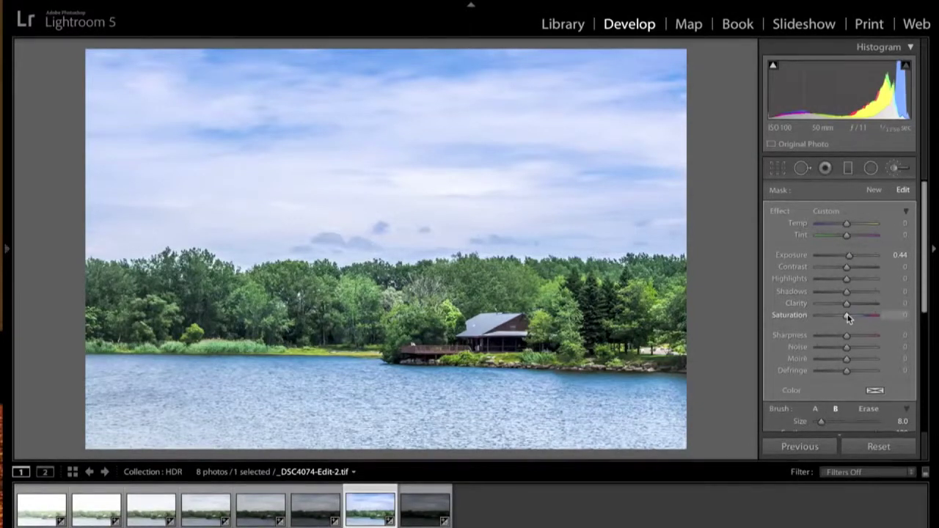
left_click_drag(847, 317, 885, 321)
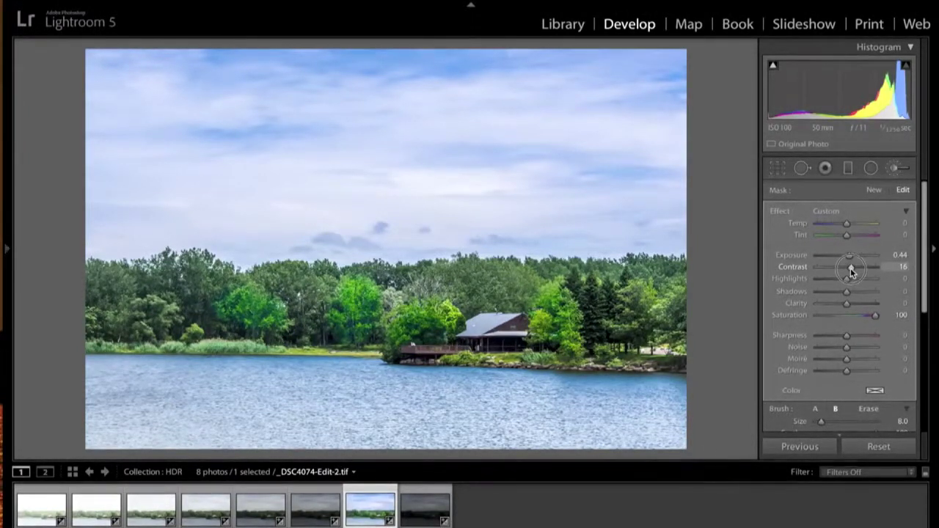
left_click_drag(851, 270, 855, 271)
scroll(802, 325, "down", 4)
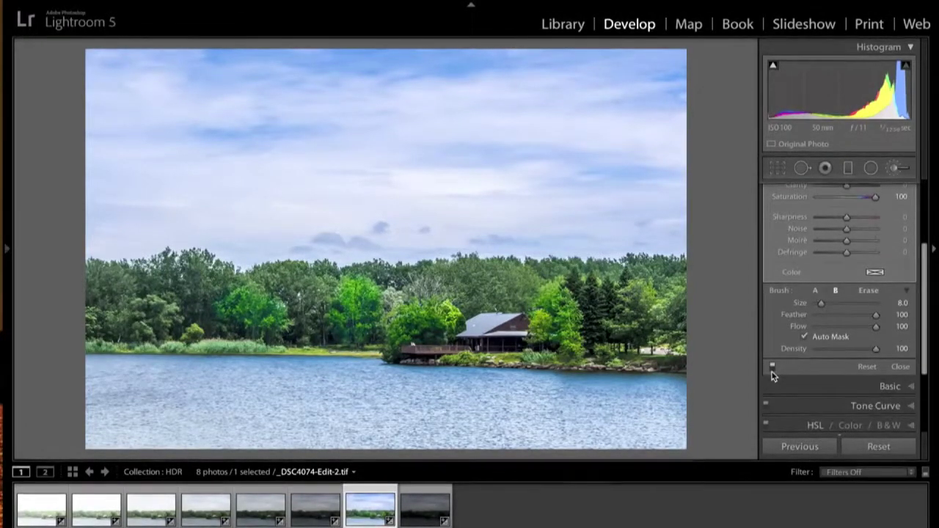
- Compare the photo with the tree brushwork off and on, and brush more over the tree just beside the house
left_click(772, 367)
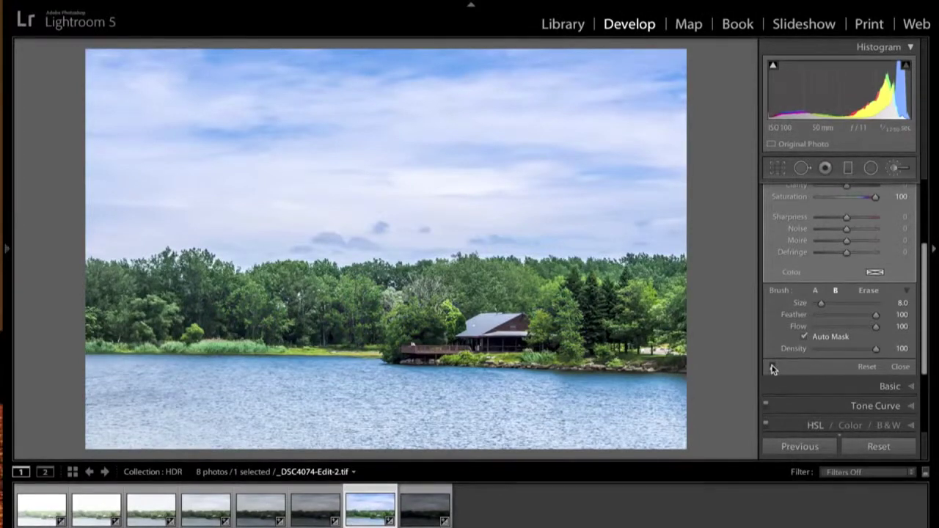
left_click(772, 366)
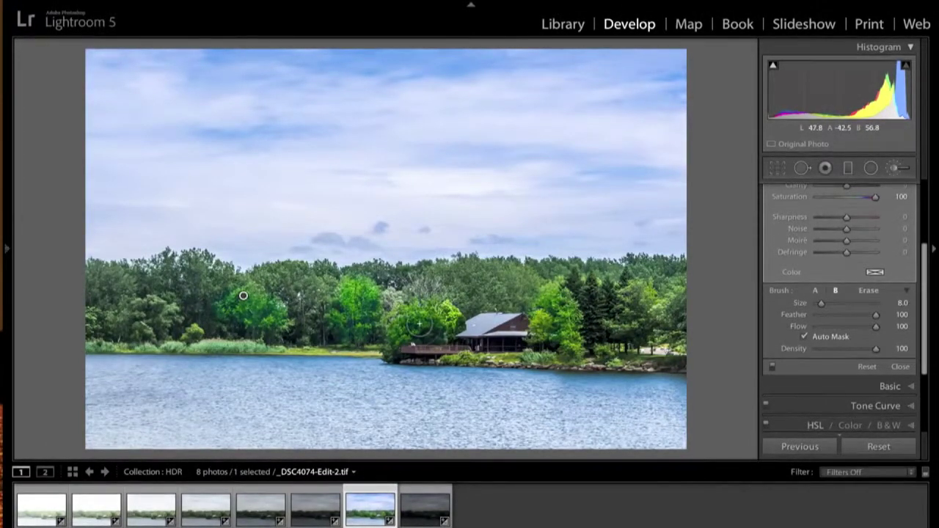
mouse_move(419, 324)
left_mouse_down()
mouse_move(400, 330)
mouse_move(407, 326)
left_mouse_up()
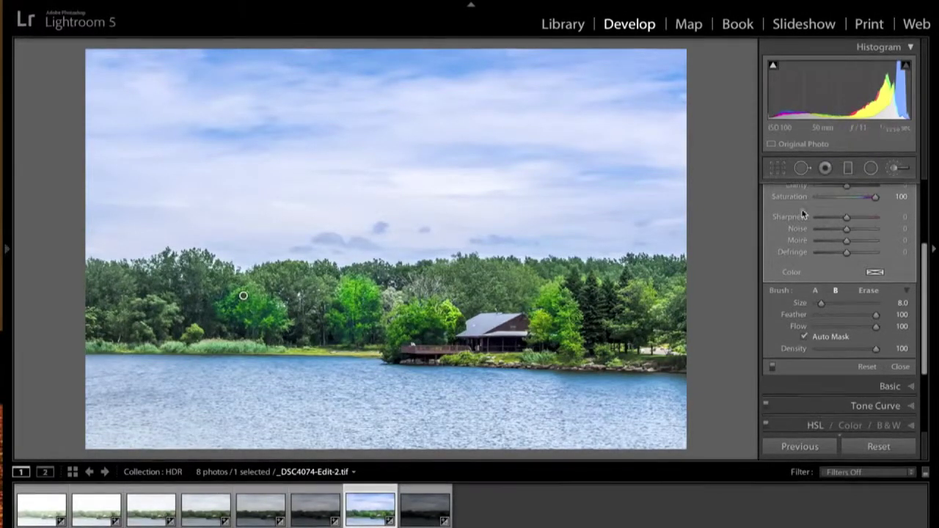
- Start a new brush mask with reset effects and Exposure at -0.44, and brush over the darker shoreline trees at size 6.0
scroll(844, 235, "up", 4)
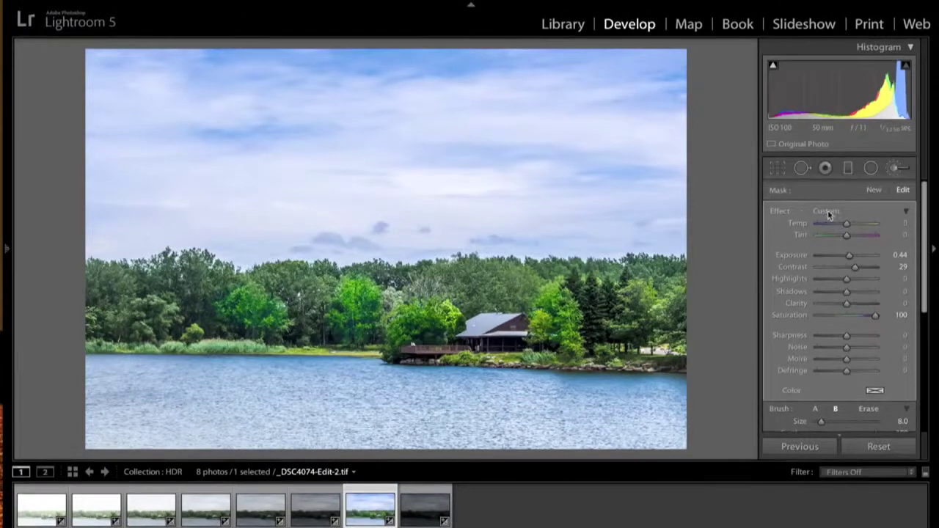
left_click(873, 190)
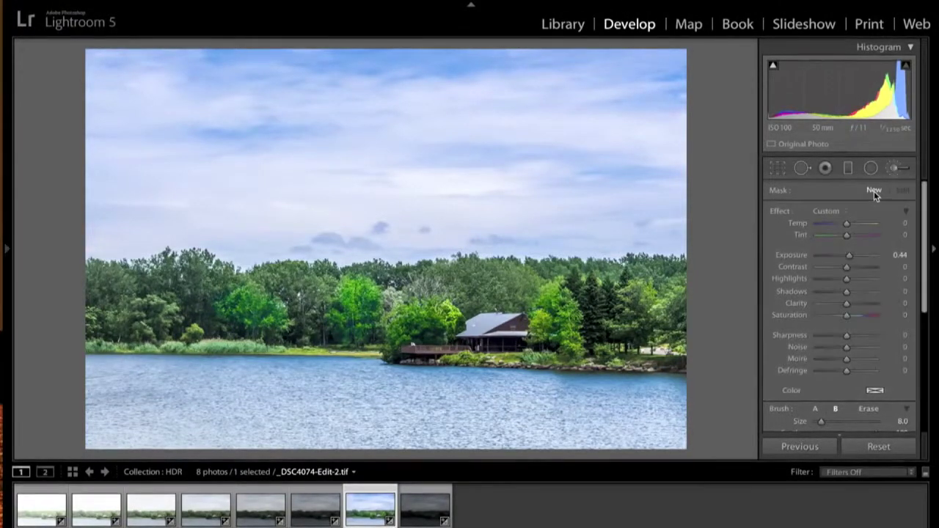
double_click(784, 213)
left_click(842, 253)
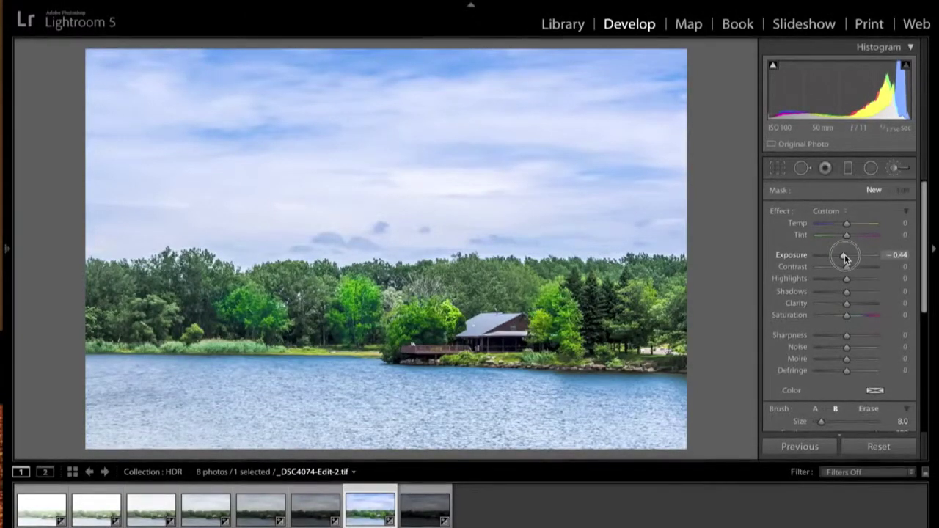
key("bracketleft")
key("bracketleft")
mouse_move(577, 280)
left_mouse_down()
mouse_move(602, 326)
mouse_move(598, 309)
mouse_move(625, 323)
left_mouse_up()
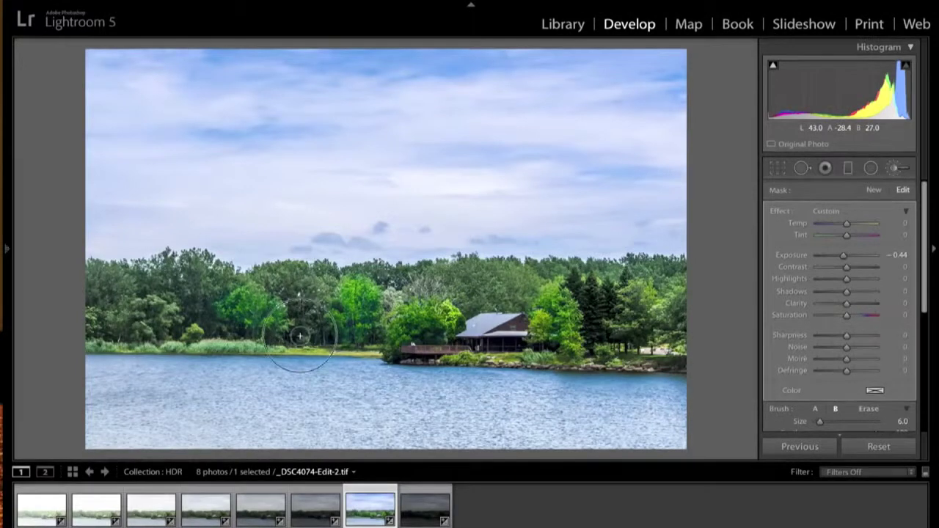
right_click(202, 208)
key("Escape")
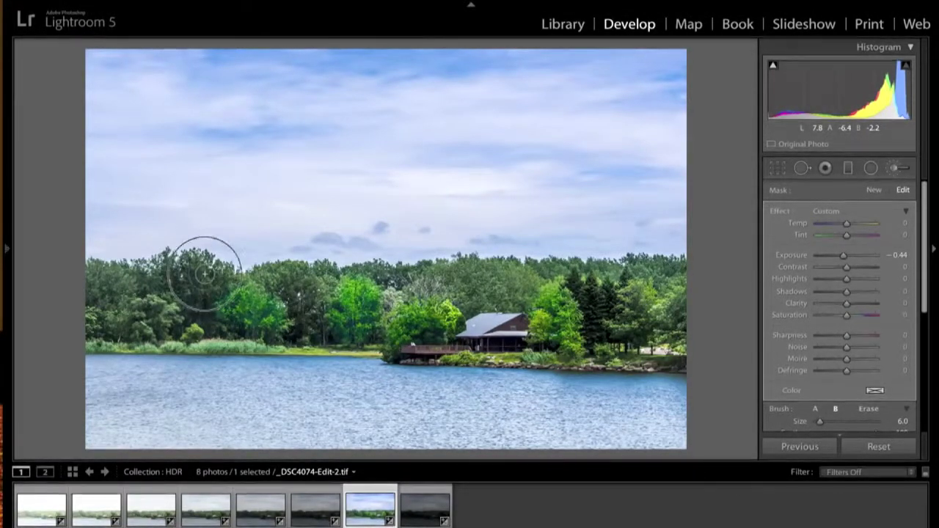
- Set the dark-tree mask's Exposure to -0.23 and Saturation to 100, and compare the photo with the brush adjustments off and on
left_click(843, 255)
left_click_drag(843, 256, 845, 257)
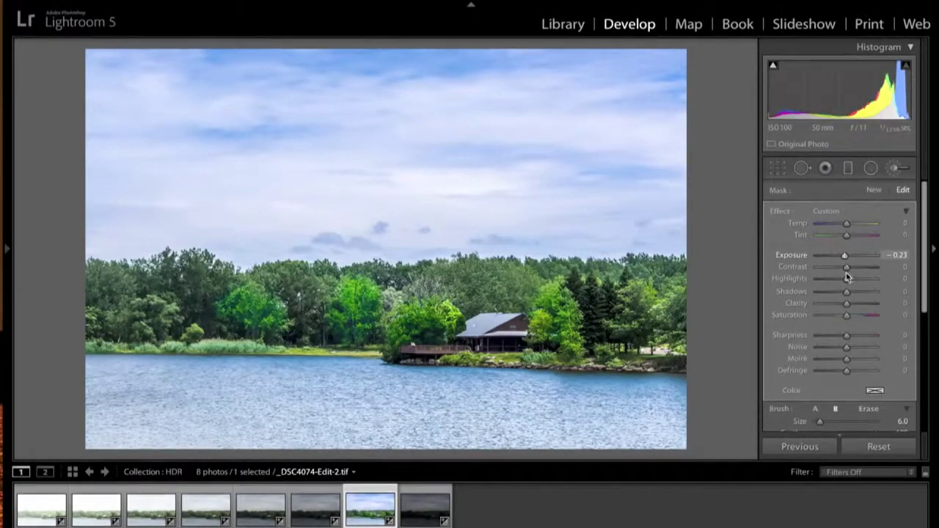
left_click(847, 317)
left_click_drag(848, 317, 890, 321)
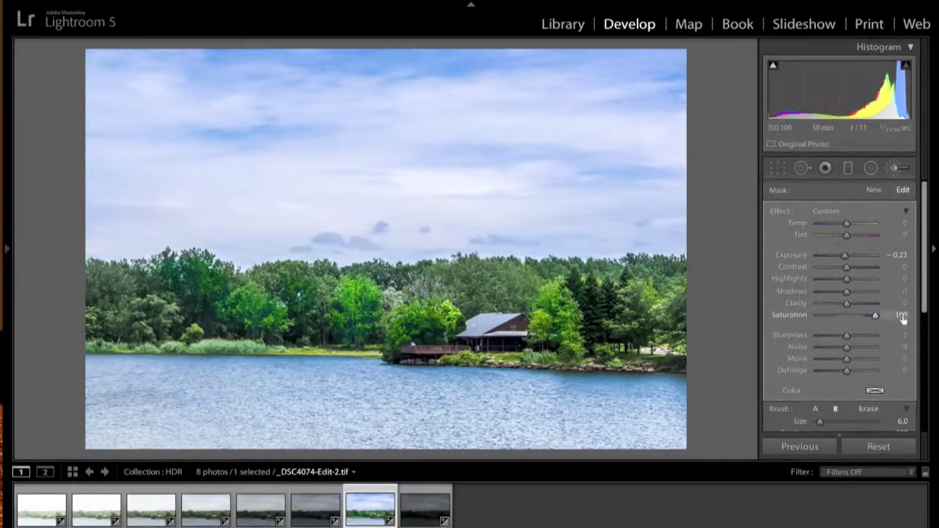
scroll(828, 360, "down", 4)
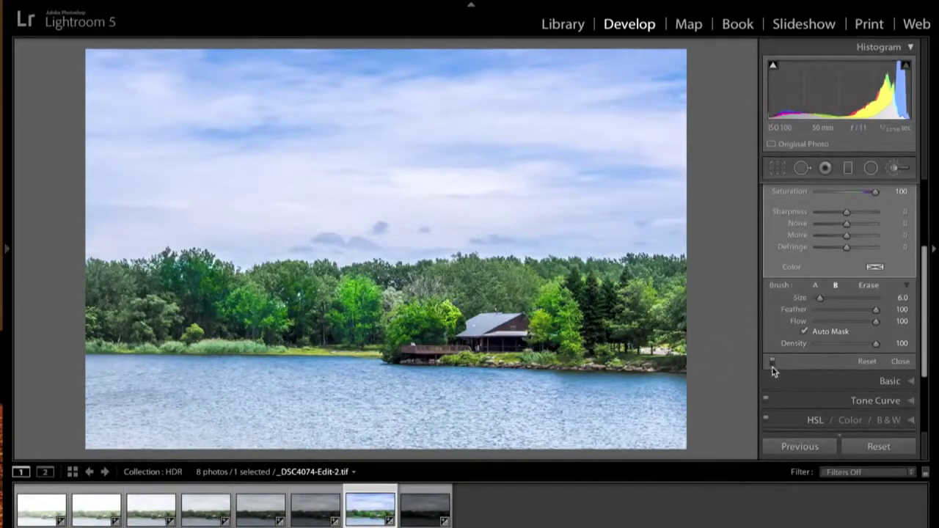
left_click(771, 362)
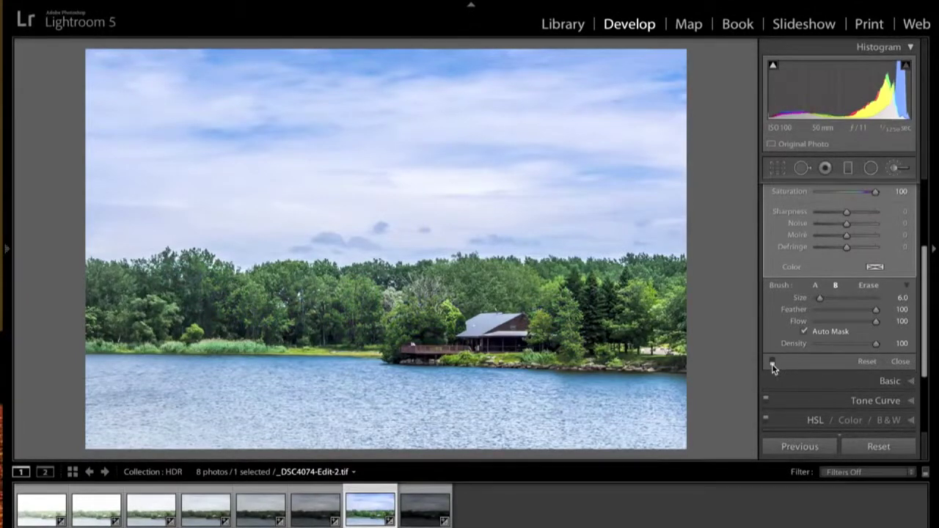
left_click(772, 363)
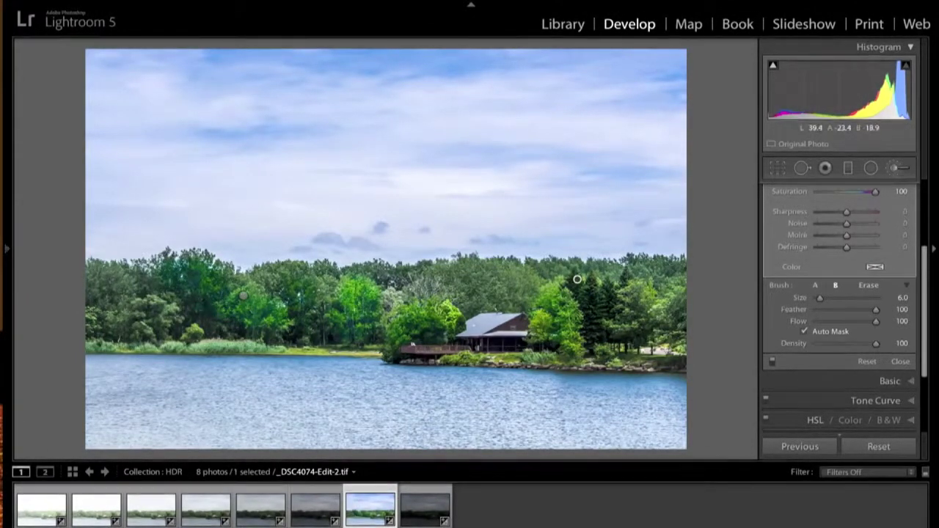
- Start a new brush mask with reset effects, Exposure at -0.68, Clarity at 100 and Contrast at 42
scroll(924, 235, "up", 4)
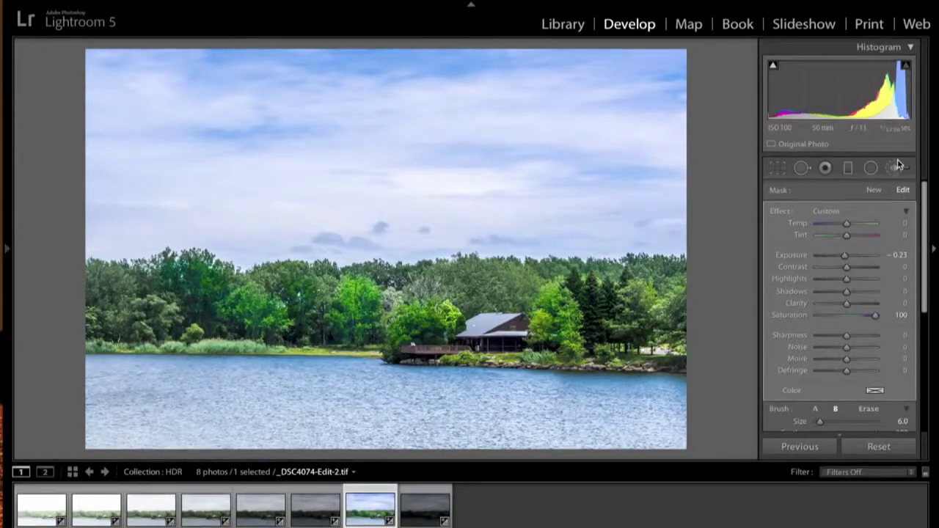
left_click(875, 190)
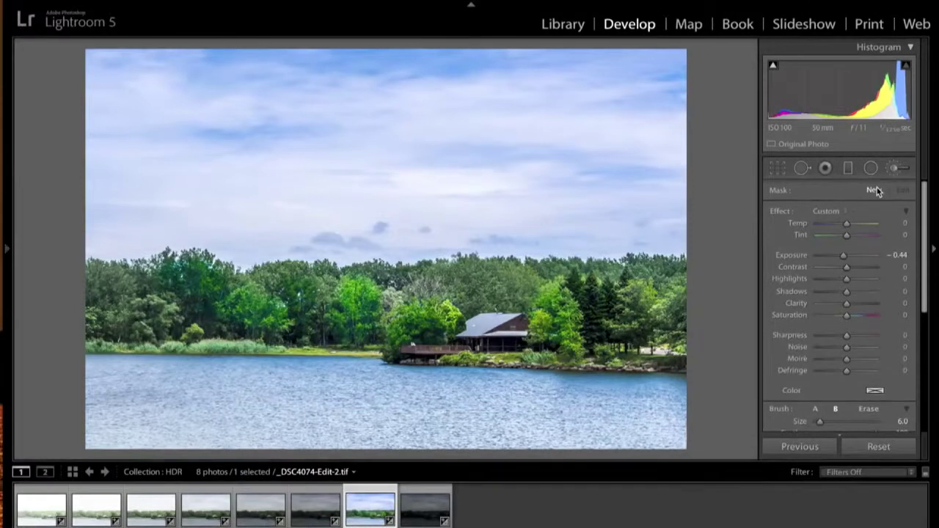
double_click(779, 212)
left_click_drag(847, 257, 844, 262)
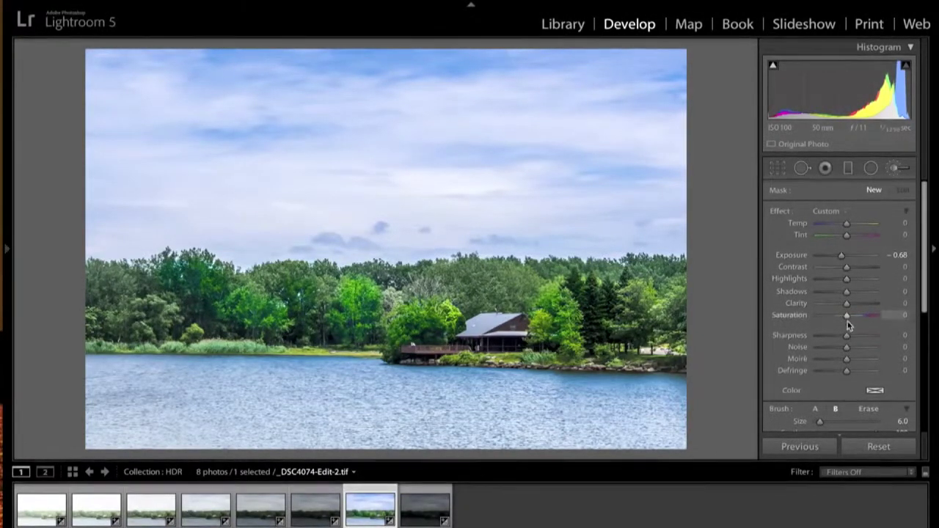
left_click_drag(848, 306, 898, 306)
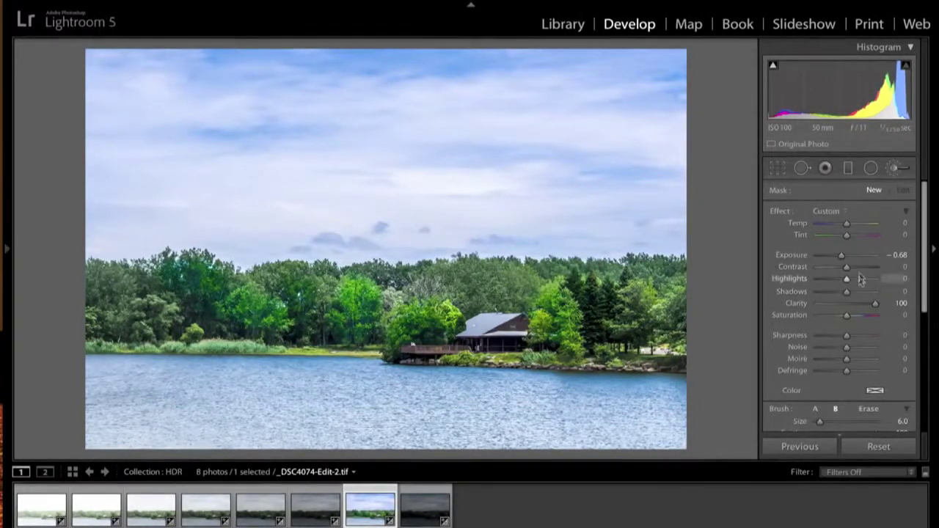
left_click_drag(847, 271, 859, 270)
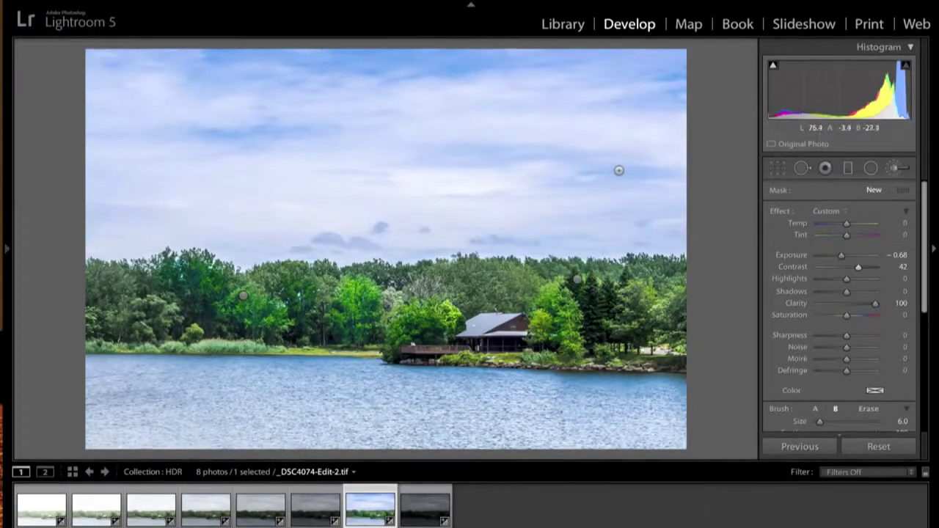
- Brush over the blue streaks and patches in the upper sky at sizes 6.0 and 5.0, and set the mask's Exposure to -0.22
mouse_move(628, 173)
left_mouse_down()
mouse_move(526, 155)
mouse_move(403, 157)
mouse_move(526, 155)
mouse_move(608, 170)
left_mouse_up()
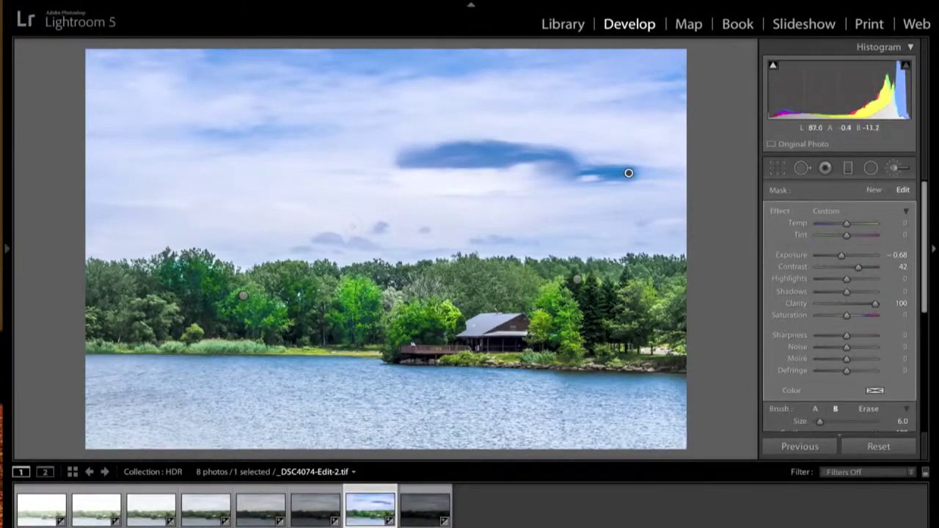
left_click_drag(842, 255, 846, 260)
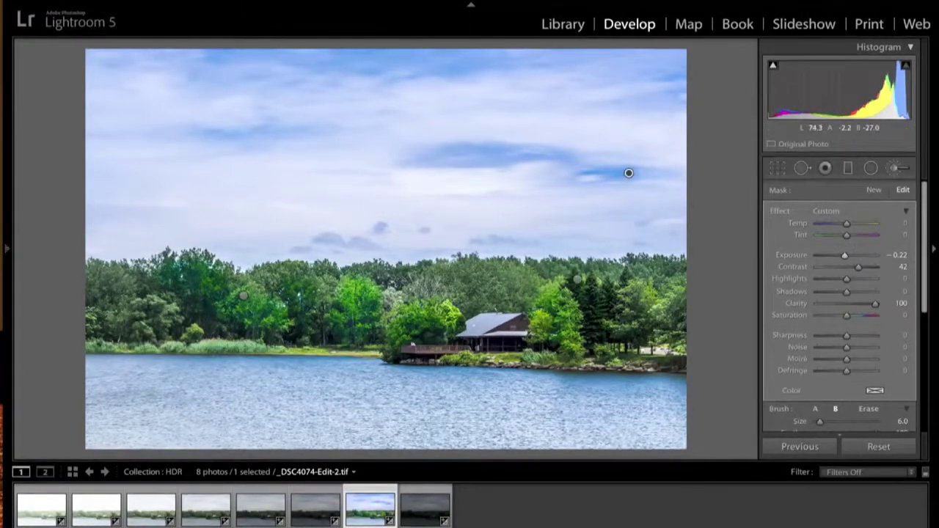
mouse_move(272, 131)
left_mouse_down()
mouse_move(219, 132)
mouse_move(291, 130)
mouse_move(237, 141)
mouse_move(261, 143)
mouse_move(291, 125)
left_mouse_up()
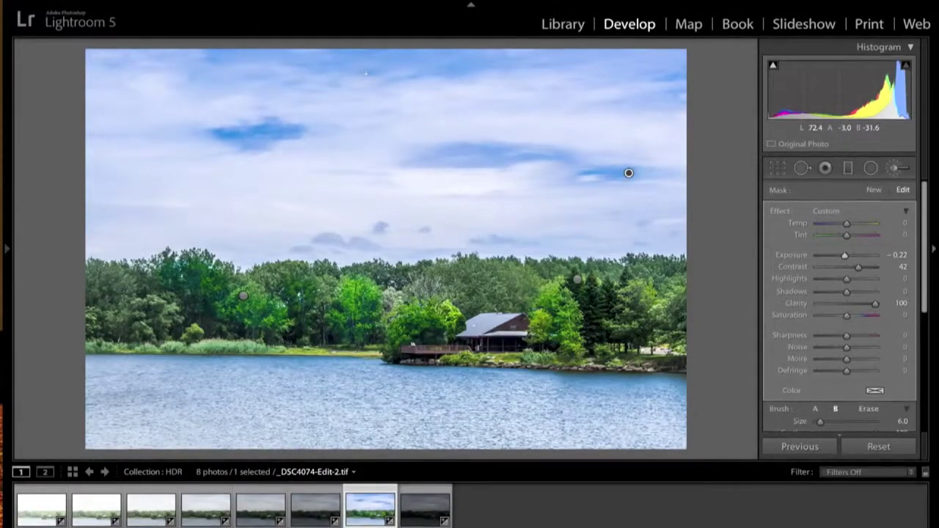
scroll(367, 63, "up", 3)
mouse_move(345, 62)
left_mouse_down()
mouse_move(486, 41)
mouse_move(463, 53)
mouse_move(332, 20)
mouse_move(283, 93)
mouse_move(258, 61)
mouse_move(229, 83)
left_mouse_up()
mouse_move(638, 140)
left_mouse_down()
mouse_move(660, 98)
mouse_move(656, 81)
left_mouse_up()
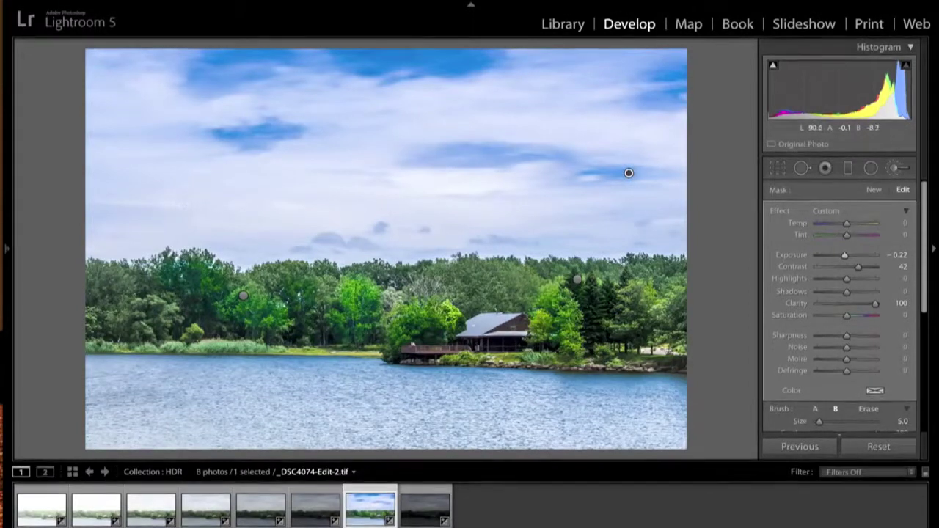
- Try brushing over the faint cloud near the photo's left edge, and erase the strokes with the eraser brush at size 7.0
right_click(181, 193)
left_click(126, 171)
mouse_move(110, 213)
left_mouse_down()
mouse_move(178, 208)
mouse_move(132, 182)
mouse_move(140, 183)
mouse_move(125, 197)
mouse_move(167, 206)
mouse_move(147, 189)
mouse_move(178, 176)
mouse_move(129, 182)
mouse_move(138, 177)
mouse_move(178, 205)
left_mouse_up()
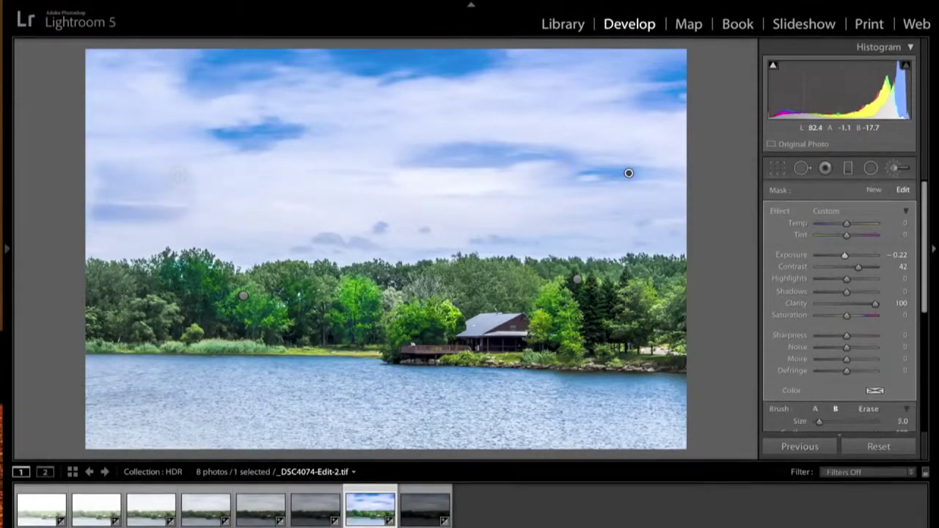
key("alt")
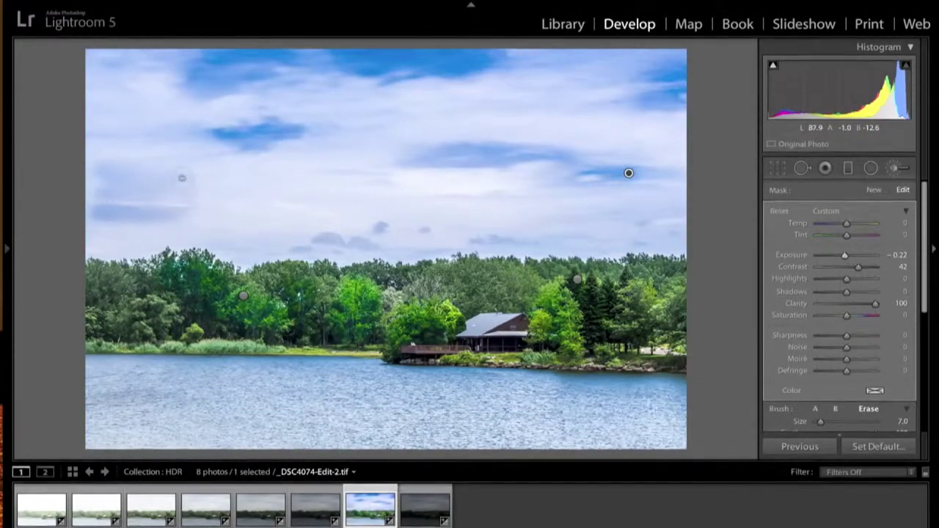
mouse_move(195, 174)
left_mouse_down()
mouse_move(99, 167)
mouse_move(154, 171)
mouse_move(98, 175)
mouse_move(173, 195)
mouse_move(106, 199)
mouse_move(185, 200)
mouse_move(102, 216)
mouse_move(185, 214)
mouse_move(97, 206)
mouse_move(198, 193)
left_mouse_up()
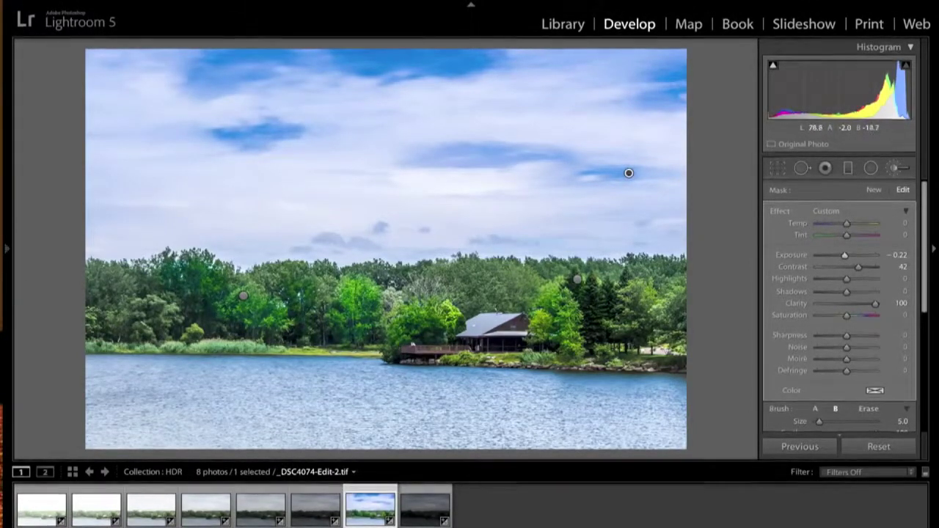
- Brush over the small dark clouds just above the tree line at size 5.0
left_click_drag(338, 239, 367, 244)
left_click_drag(483, 237, 522, 243)
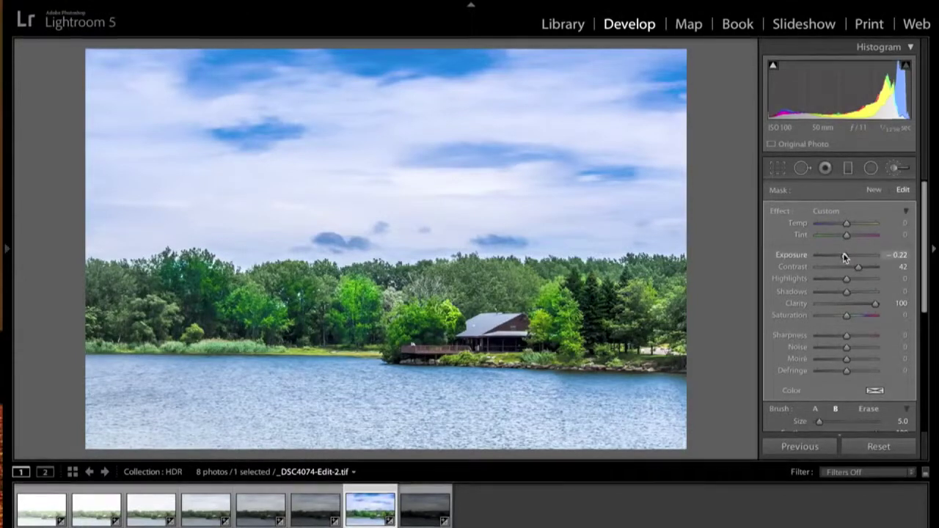
- Start a new brush mask with reset effects and Clarity at -100, and brush over the lake water at size 19.0
left_click(874, 191)
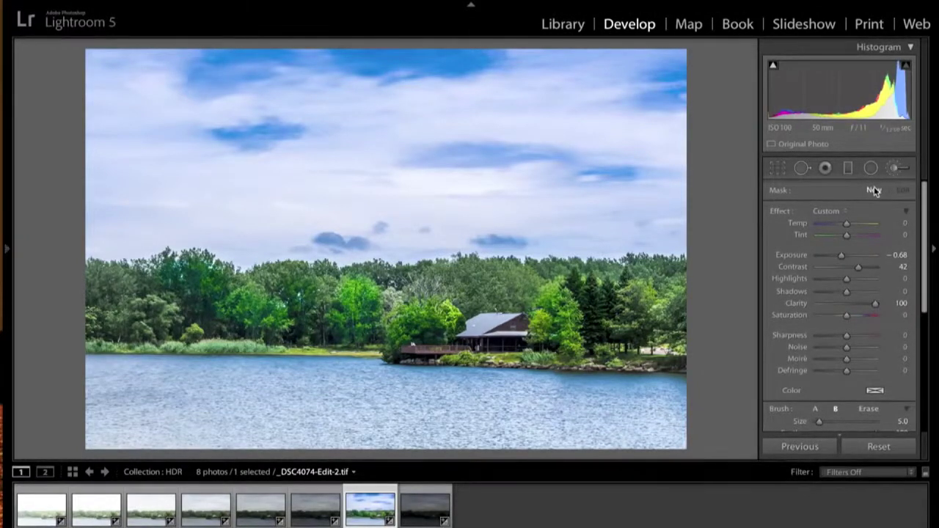
double_click(781, 212)
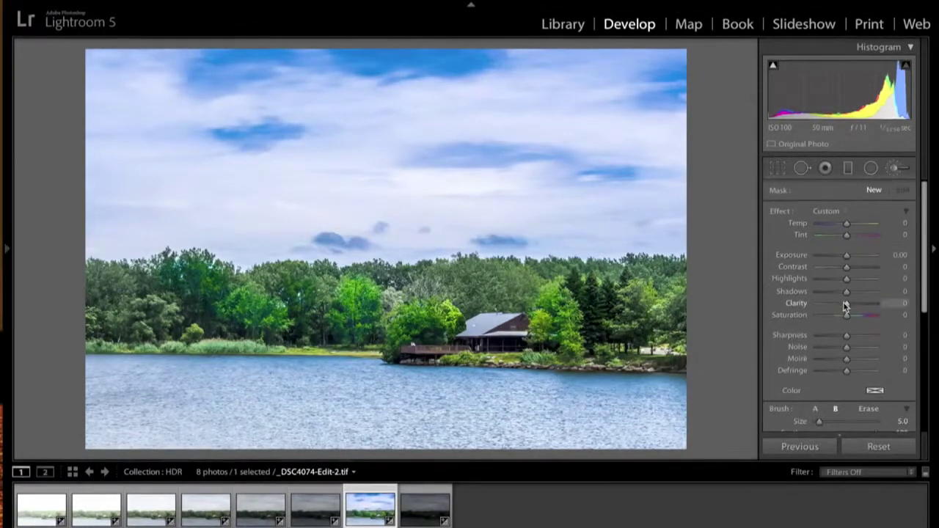
left_click_drag(847, 309, 797, 305)
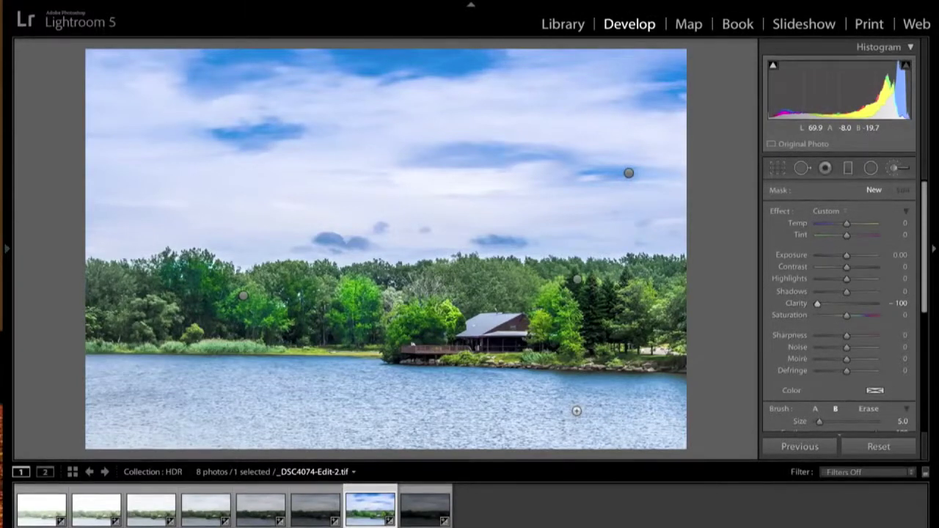
scroll(577, 410, "up", 3)
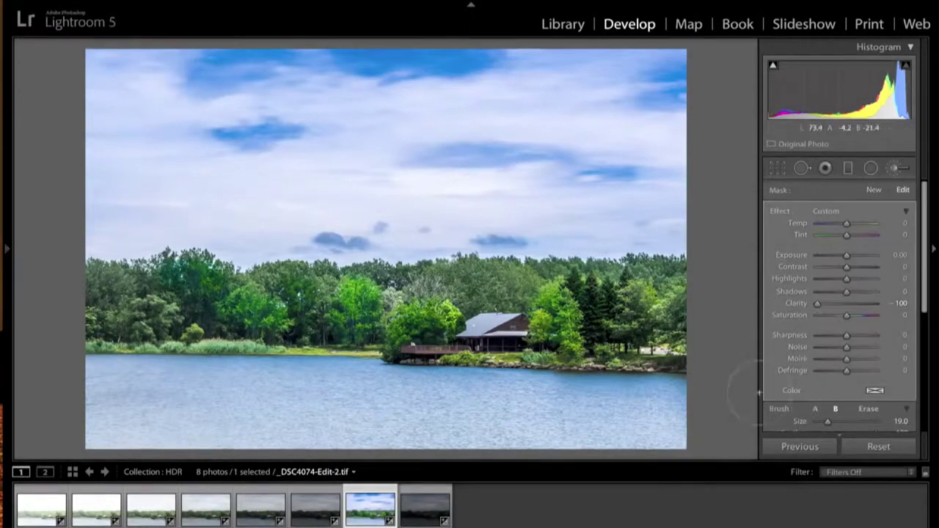
- Compare the photo with all brush adjustments switched off and on
scroll(797, 393, "down", 3)
scroll(797, 396, "down", 2)
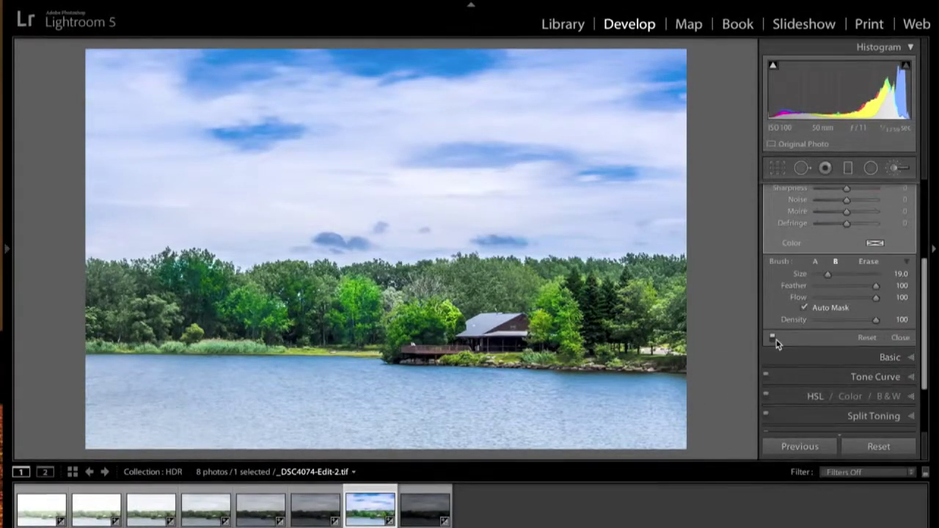
left_click(771, 338)
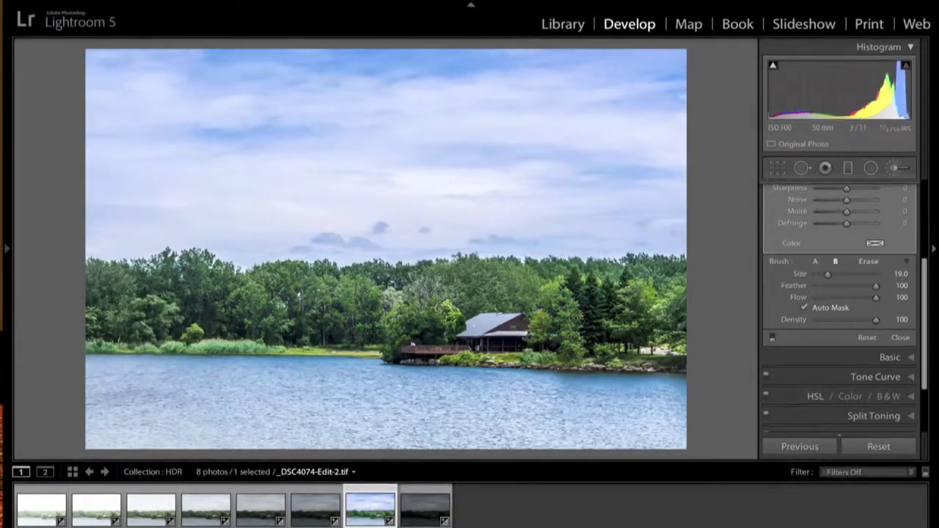
left_click(771, 338)
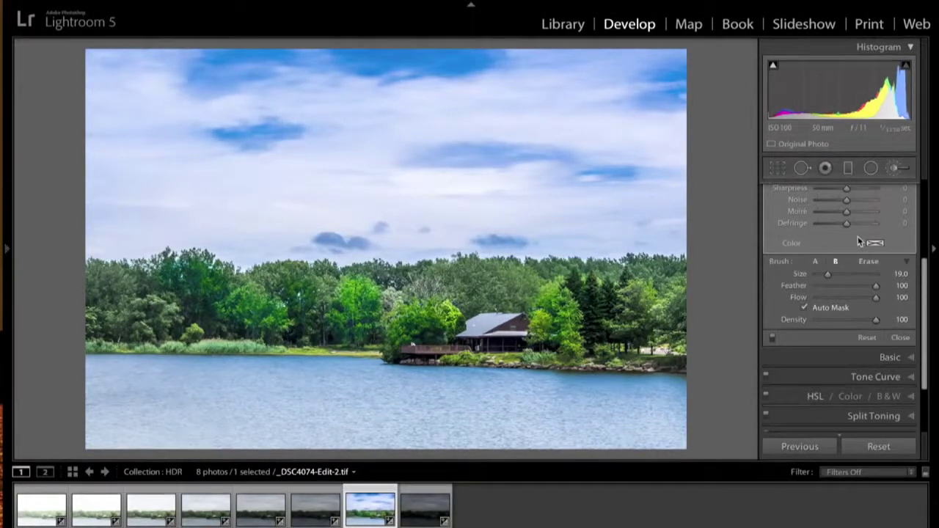
- Start a new brush mask with reset effects and Exposure at 0.32, and brush over the lake water at size 19.0
scroll(858, 196, "up", 4)
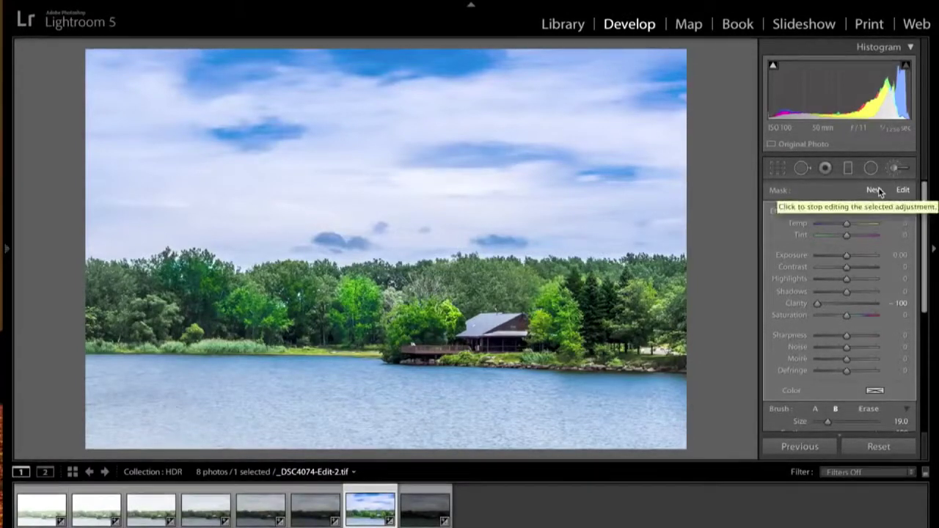
left_click(874, 190)
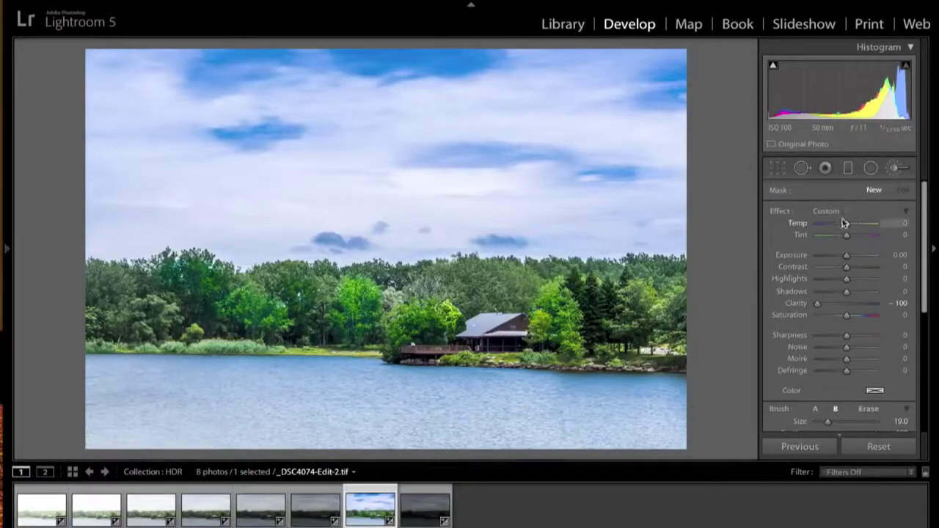
double_click(789, 212)
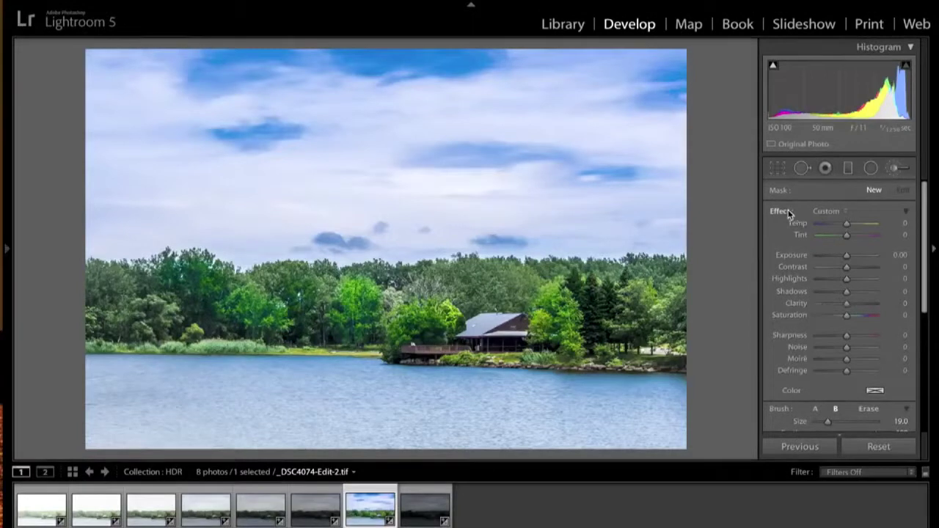
left_click_drag(847, 260, 849, 256)
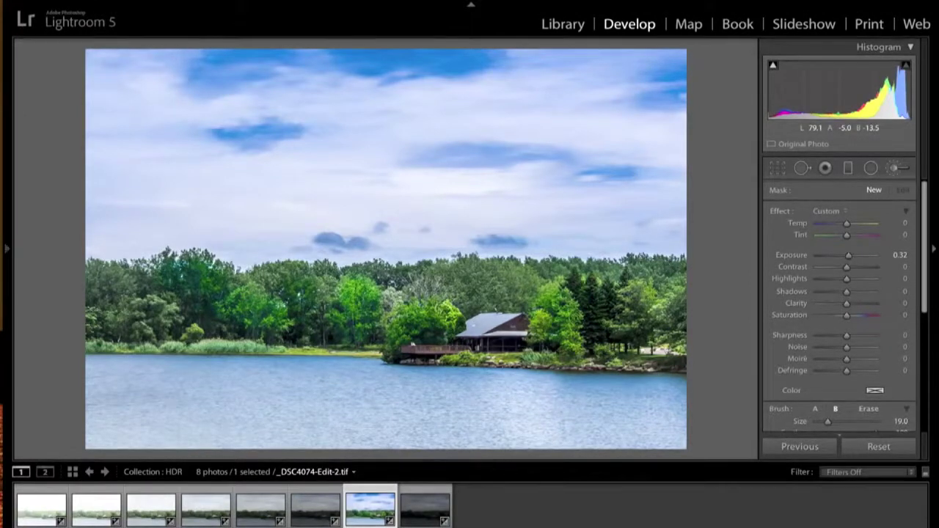
key("h")
left_click_drag(533, 423, 636, 434)
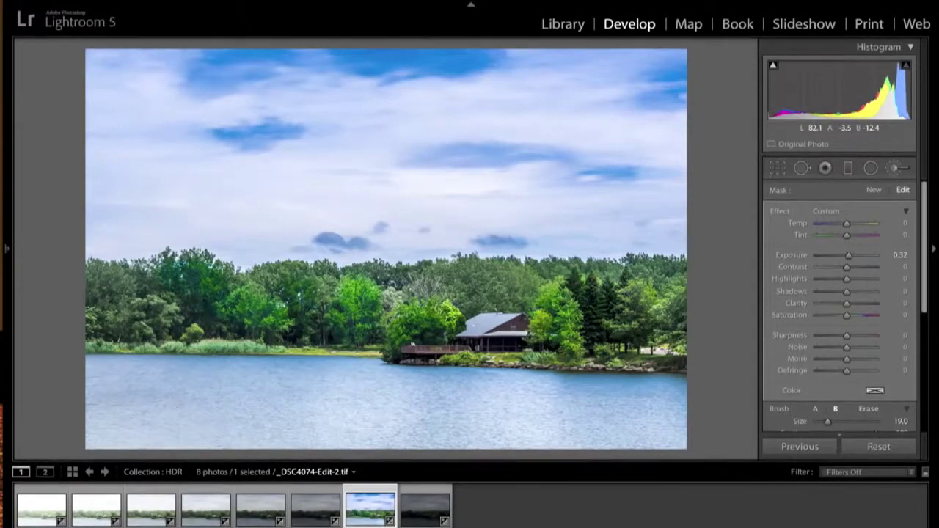
key("h")
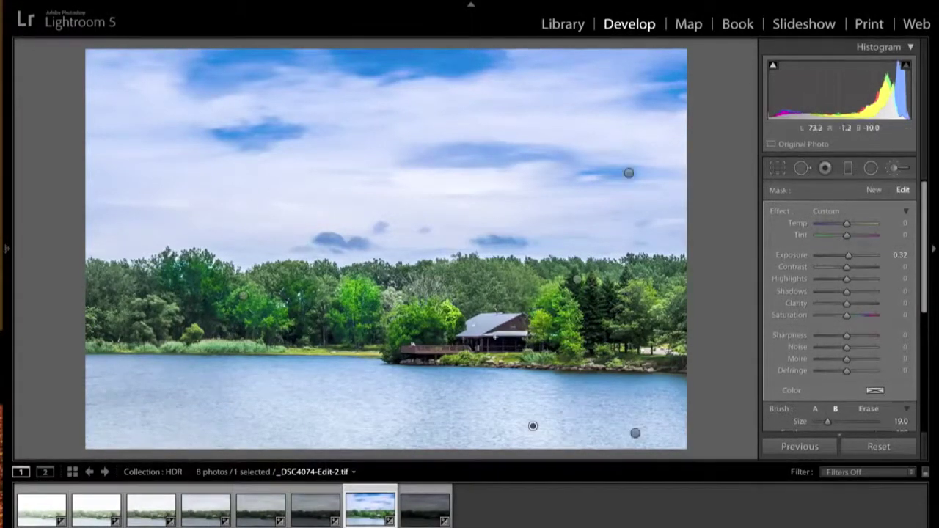
- Brush a new mask over the house's dark porch at size 10.0, set its Exposure to 0.97, and close the adjustment brush
left_click(873, 190)
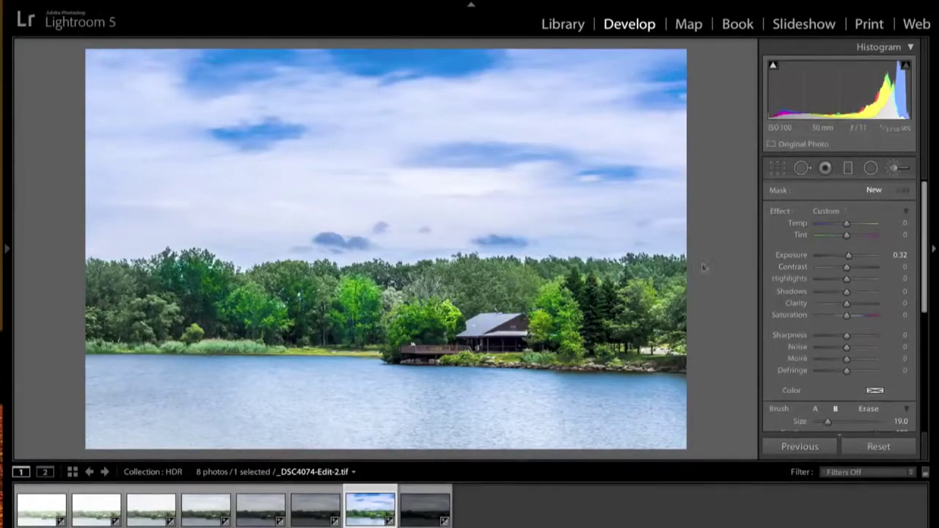
scroll(511, 337, "down", 6)
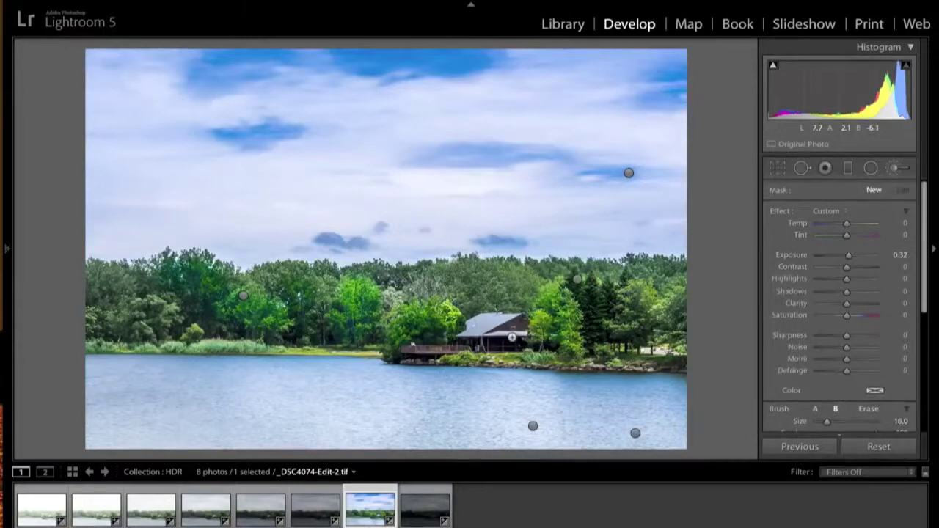
scroll(511, 338, "down", 1)
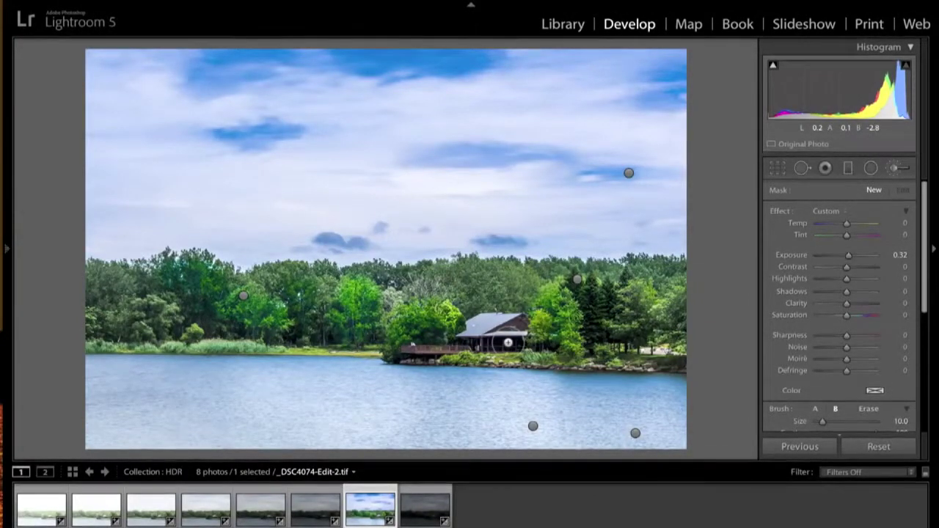
mouse_move(508, 342)
left_mouse_down()
mouse_move(507, 352)
mouse_move(482, 356)
mouse_move(514, 356)
mouse_move(463, 341)
mouse_move(512, 329)
mouse_move(479, 339)
mouse_move(476, 351)
mouse_move(488, 343)
left_mouse_up()
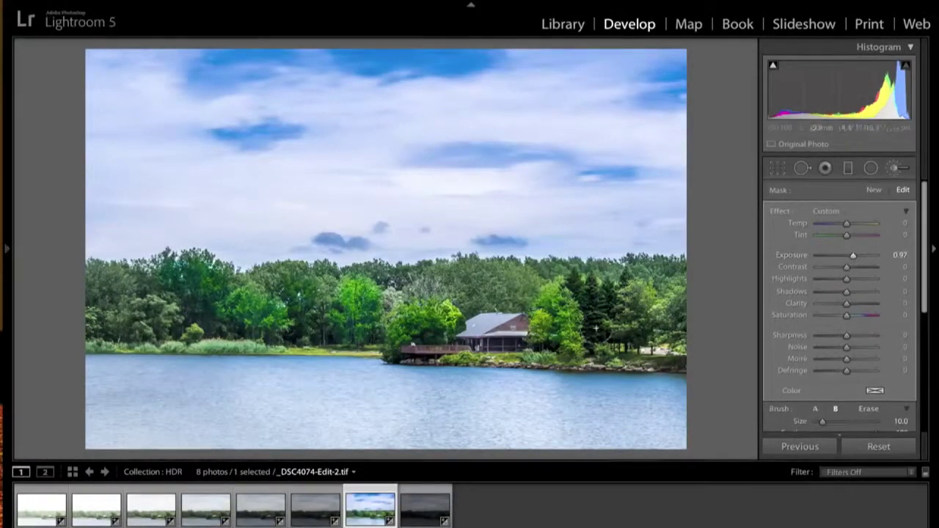
key("h")
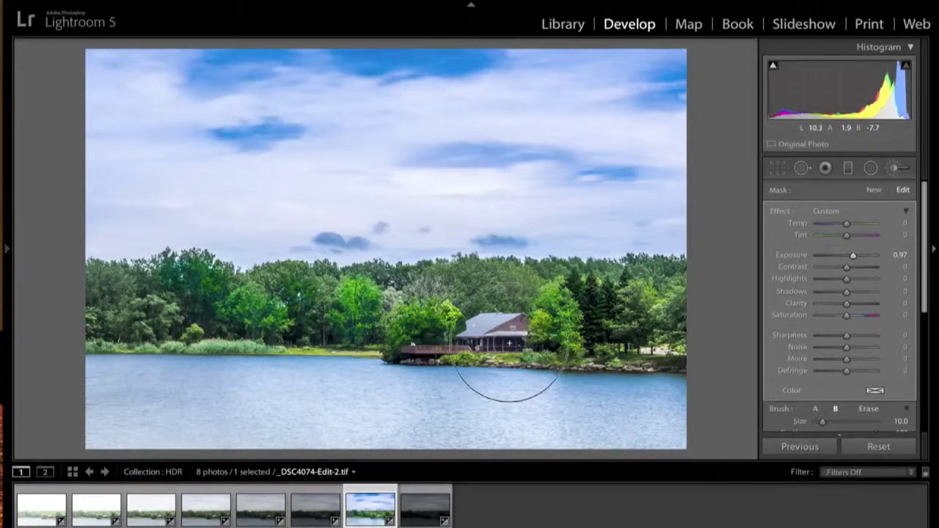
left_click(894, 170)
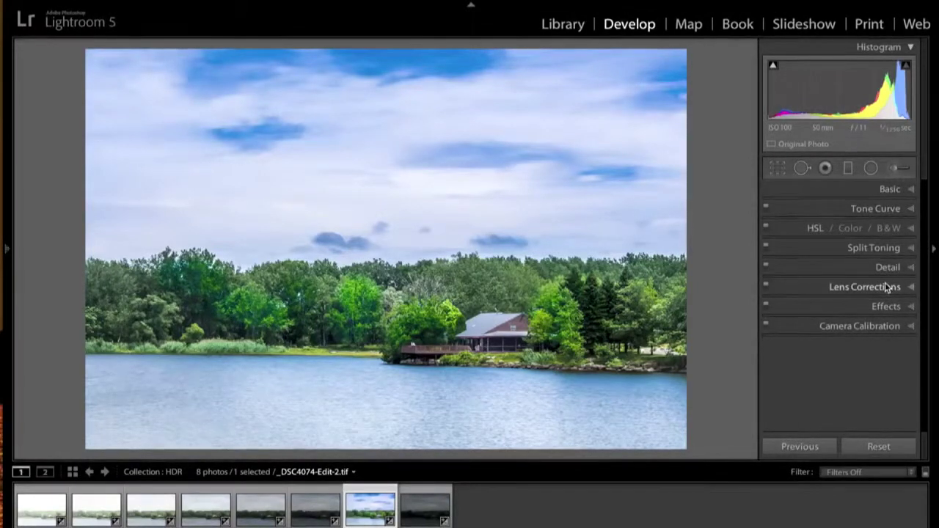
- Compare the edited photo with its unedited Before version
key("backslash")
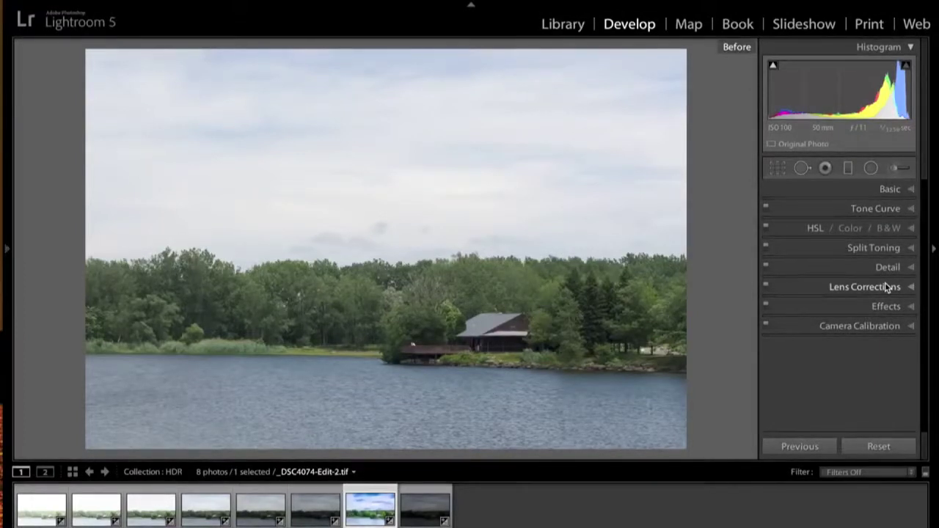
key("backslash")
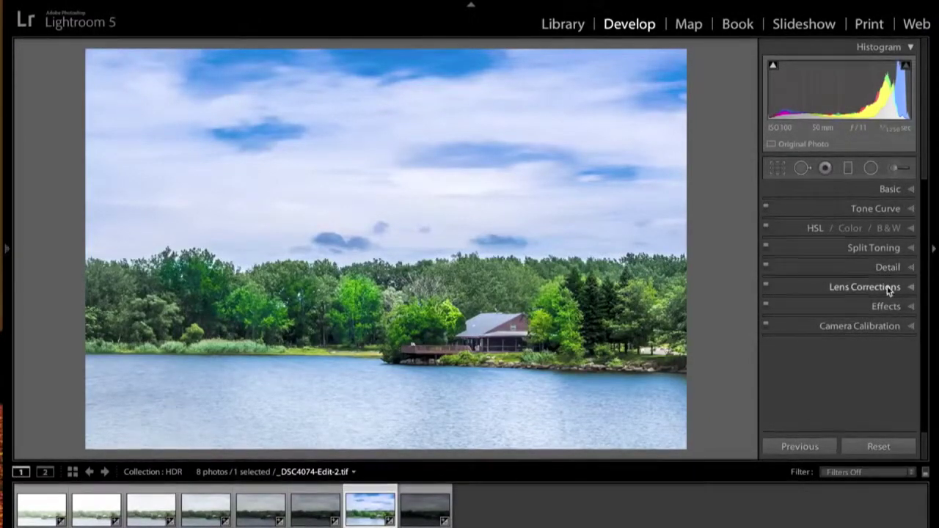
- Add a Highlight Priority post-crop vignette with Amount at -22
left_click(887, 306)
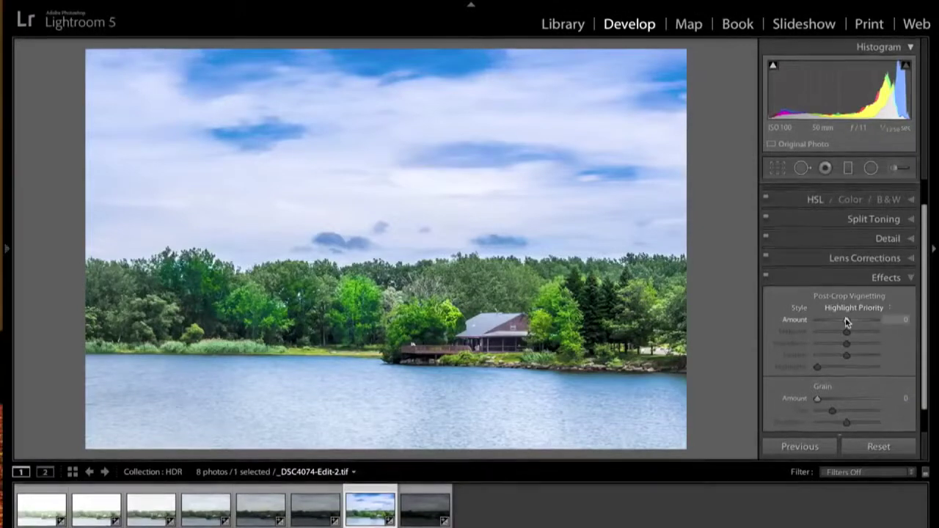
left_click_drag(846, 322, 840, 322)
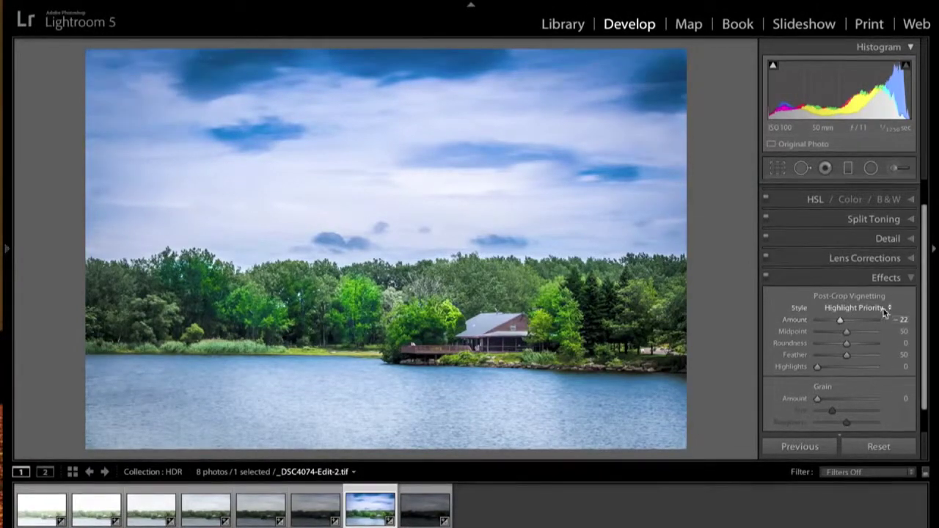
left_click(909, 280)
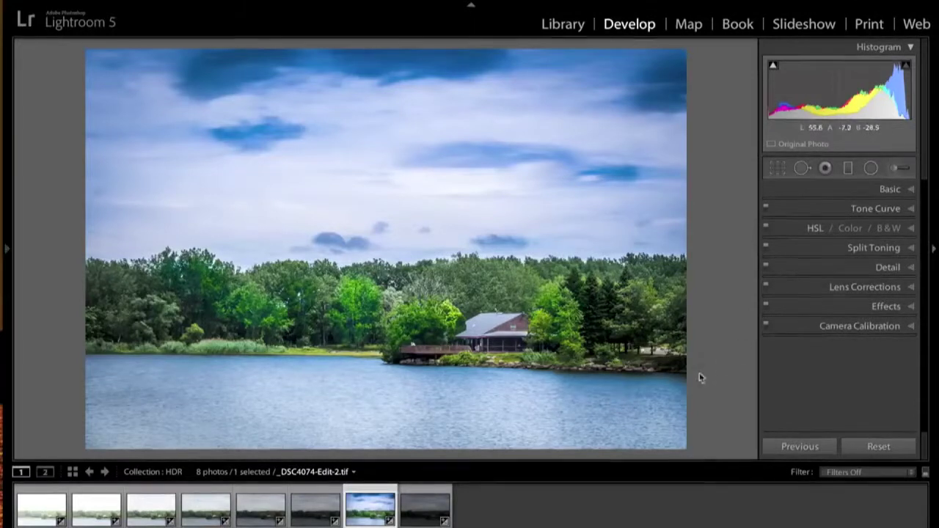
- Reopen the brush mask that brightens the lake water and set its Exposure to 0.23
left_click(892, 172)
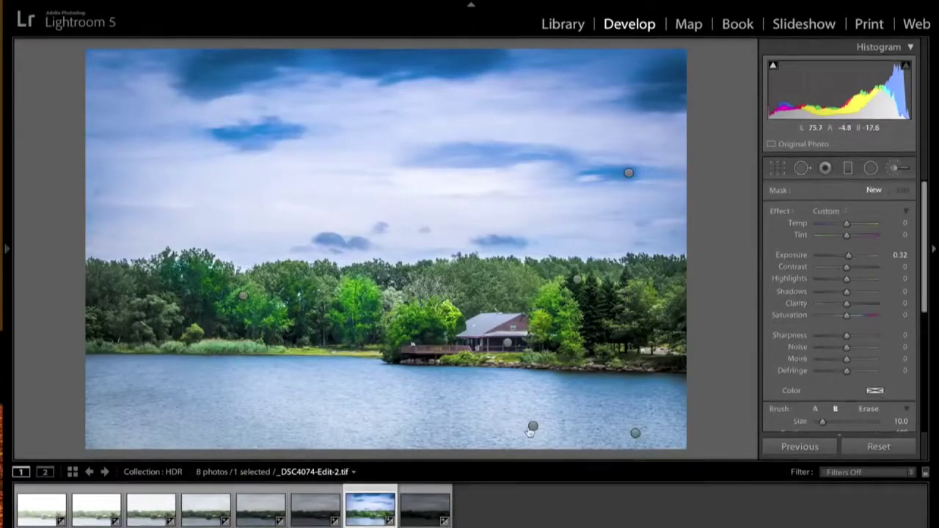
left_click(533, 428)
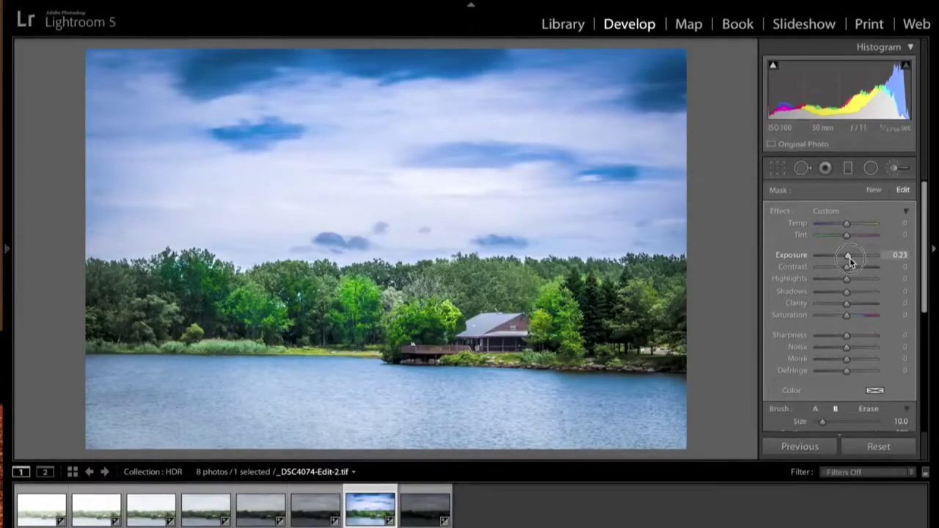
left_click(890, 170)
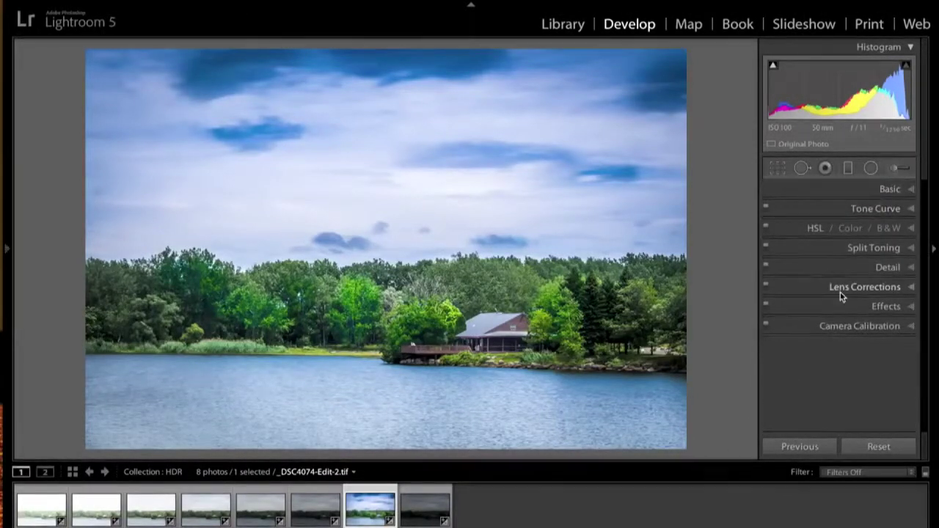